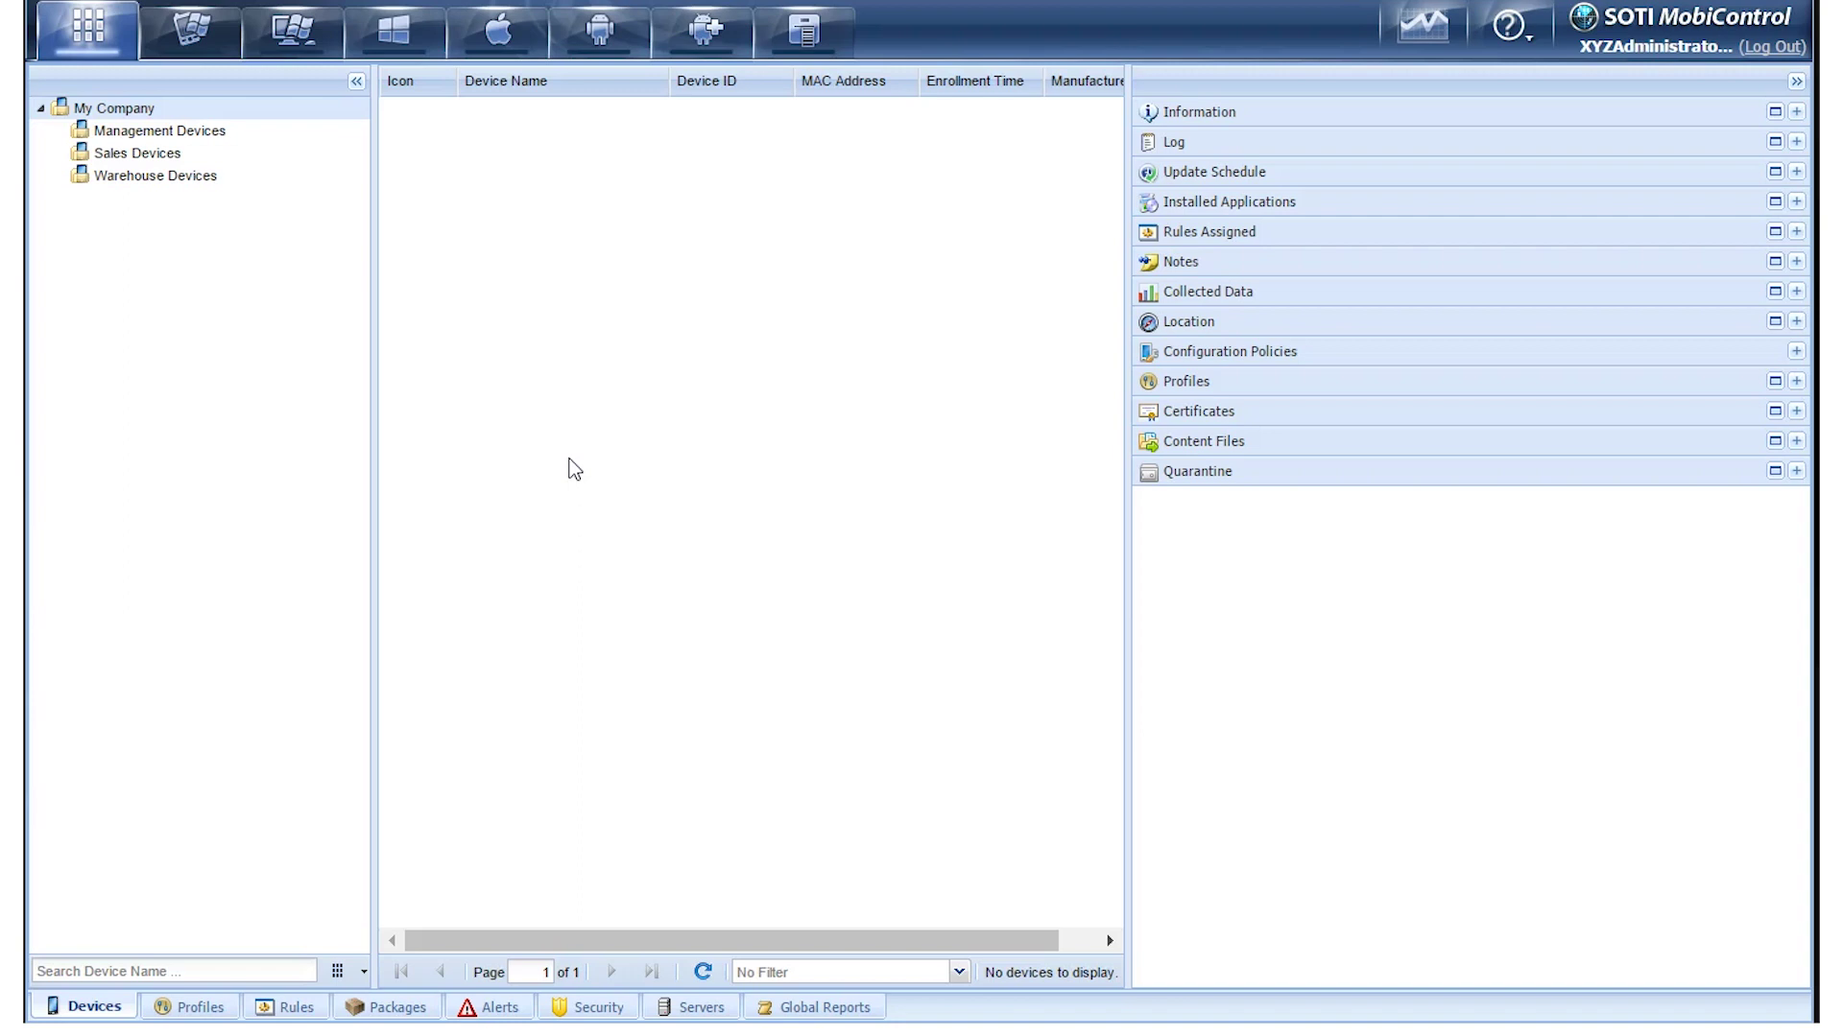
From the Android Plus Rules page, start a new rule via Create Add Devices Rule
left_click(705, 32)
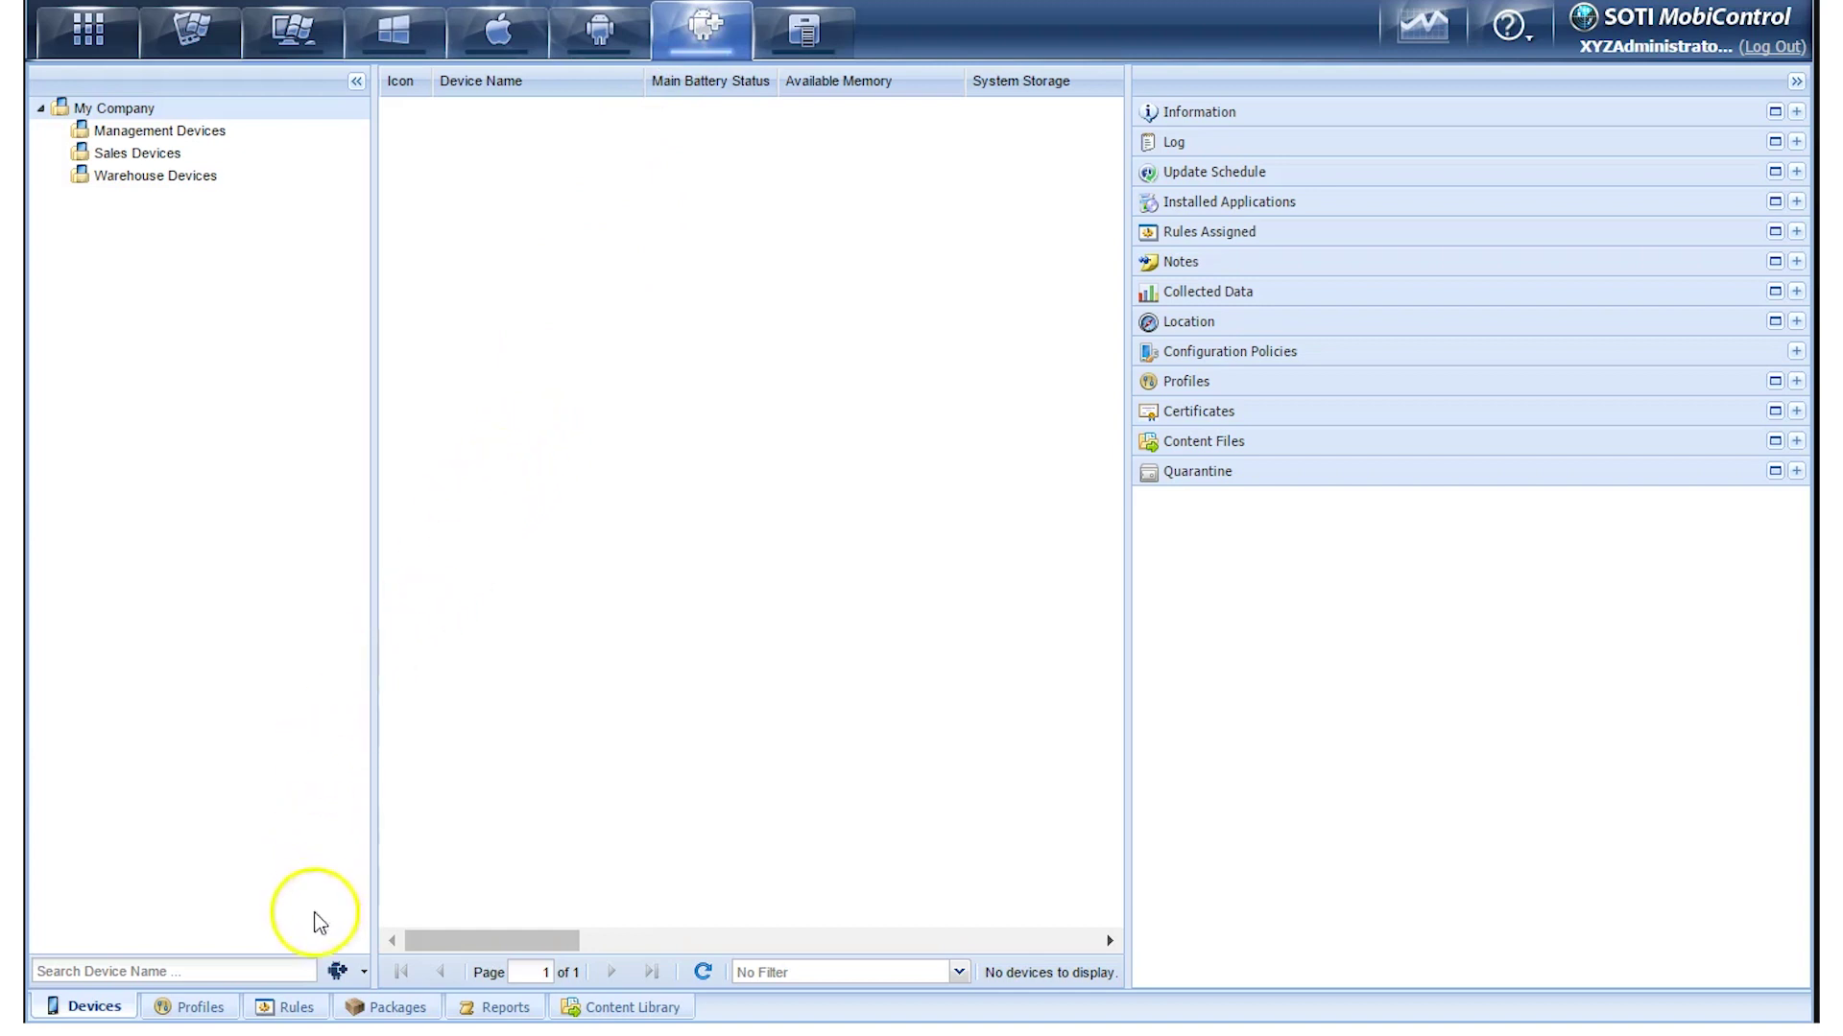
left_click(297, 1008)
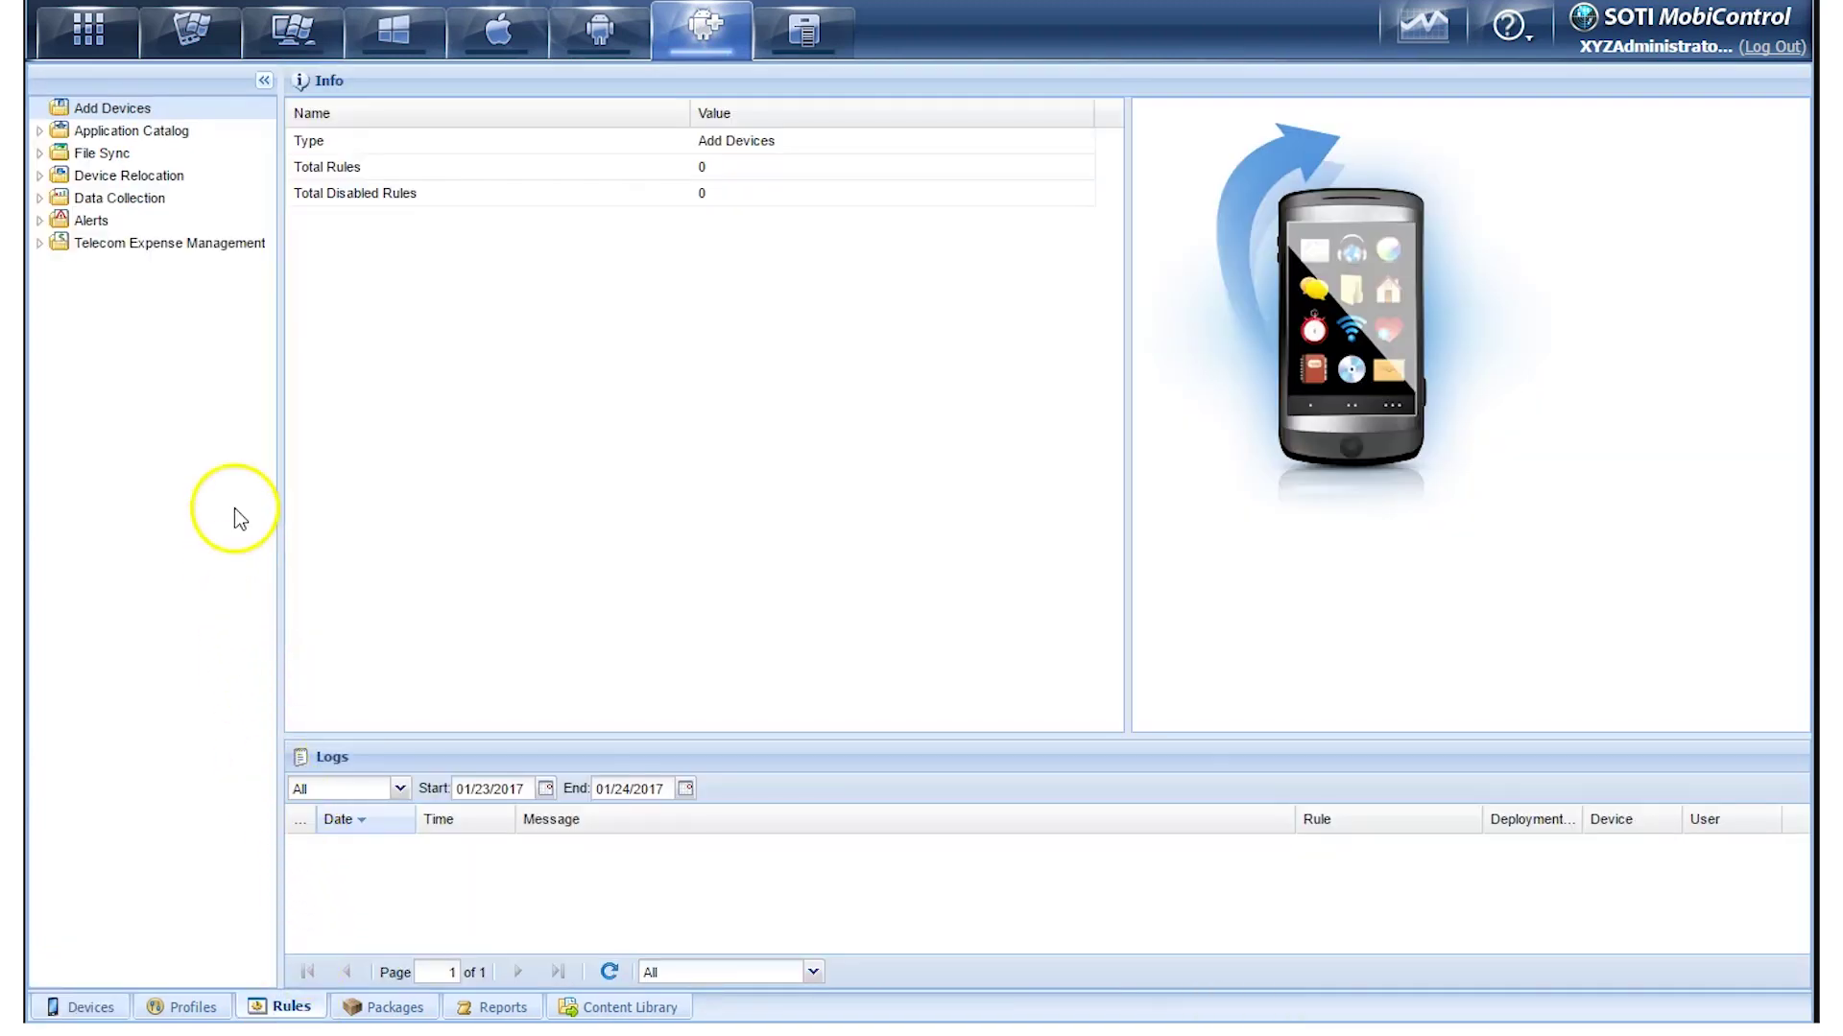
right_click(162, 112)
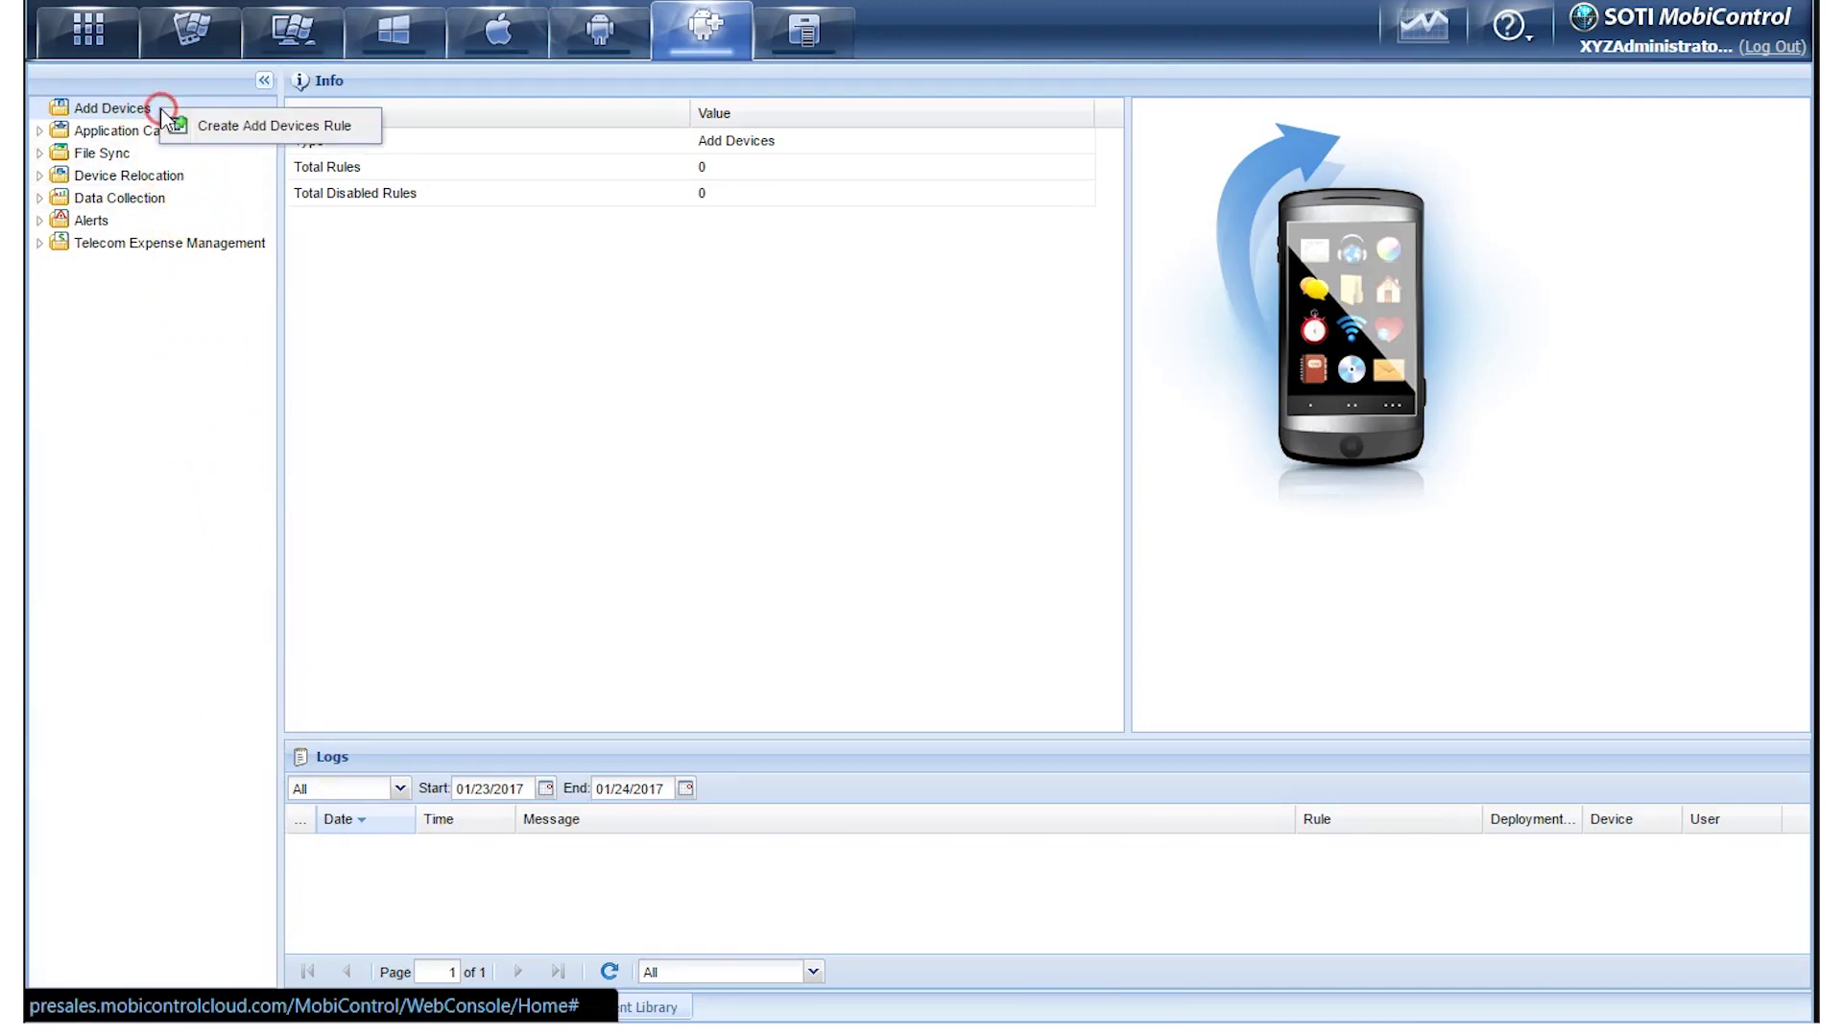
left_click(365, 129)
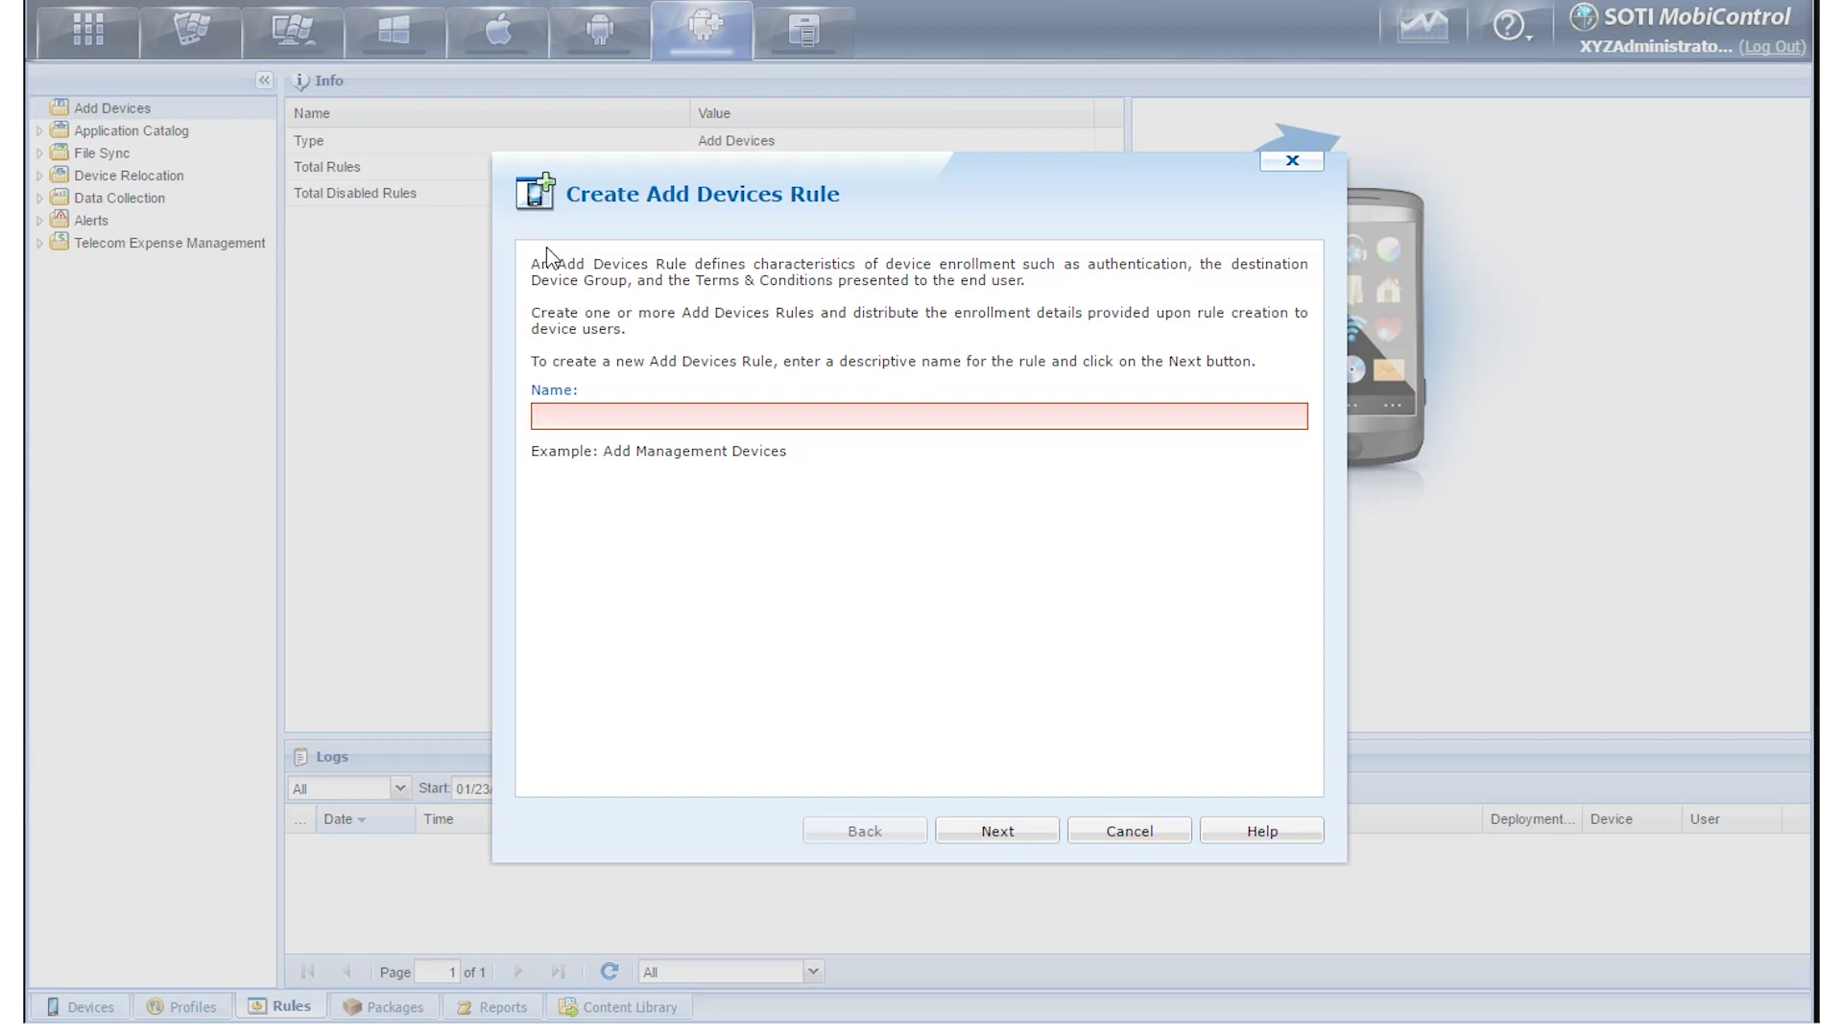
Name the rule 'Add Android Device' and keep Manual device-group selection
left_click(583, 413)
type("Add Android Device")
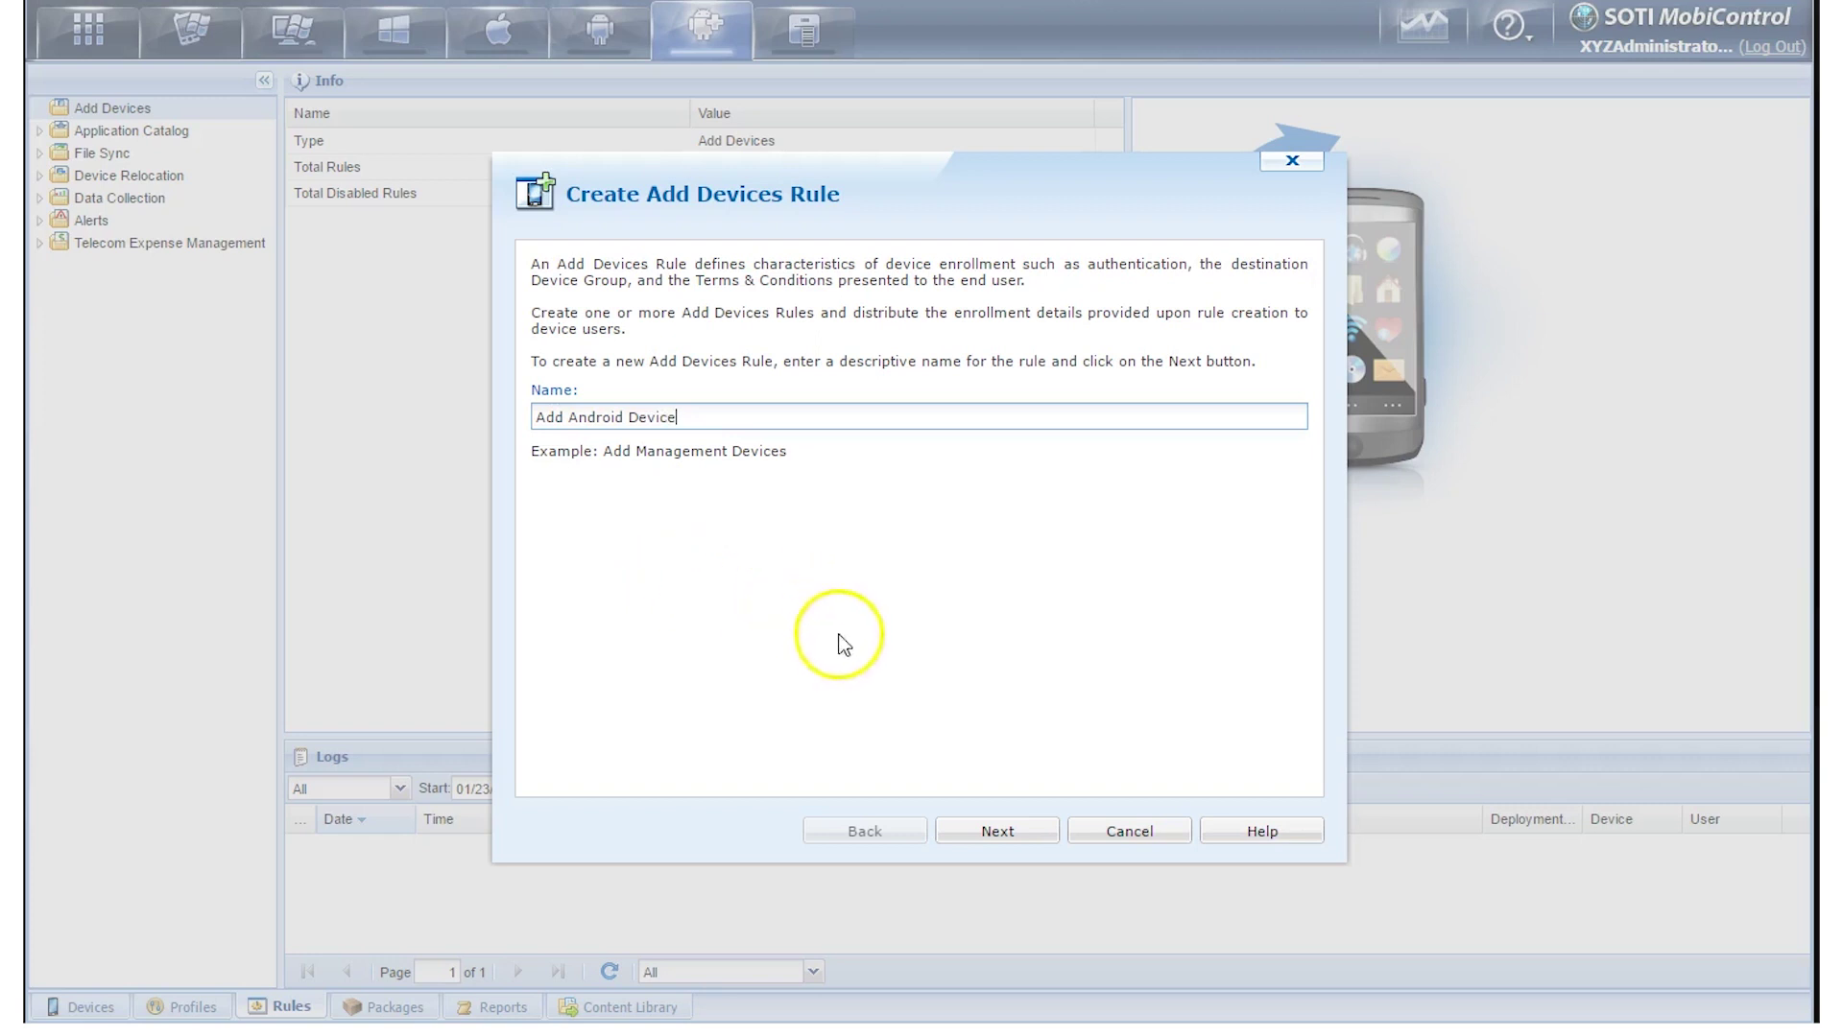
left_click(981, 831)
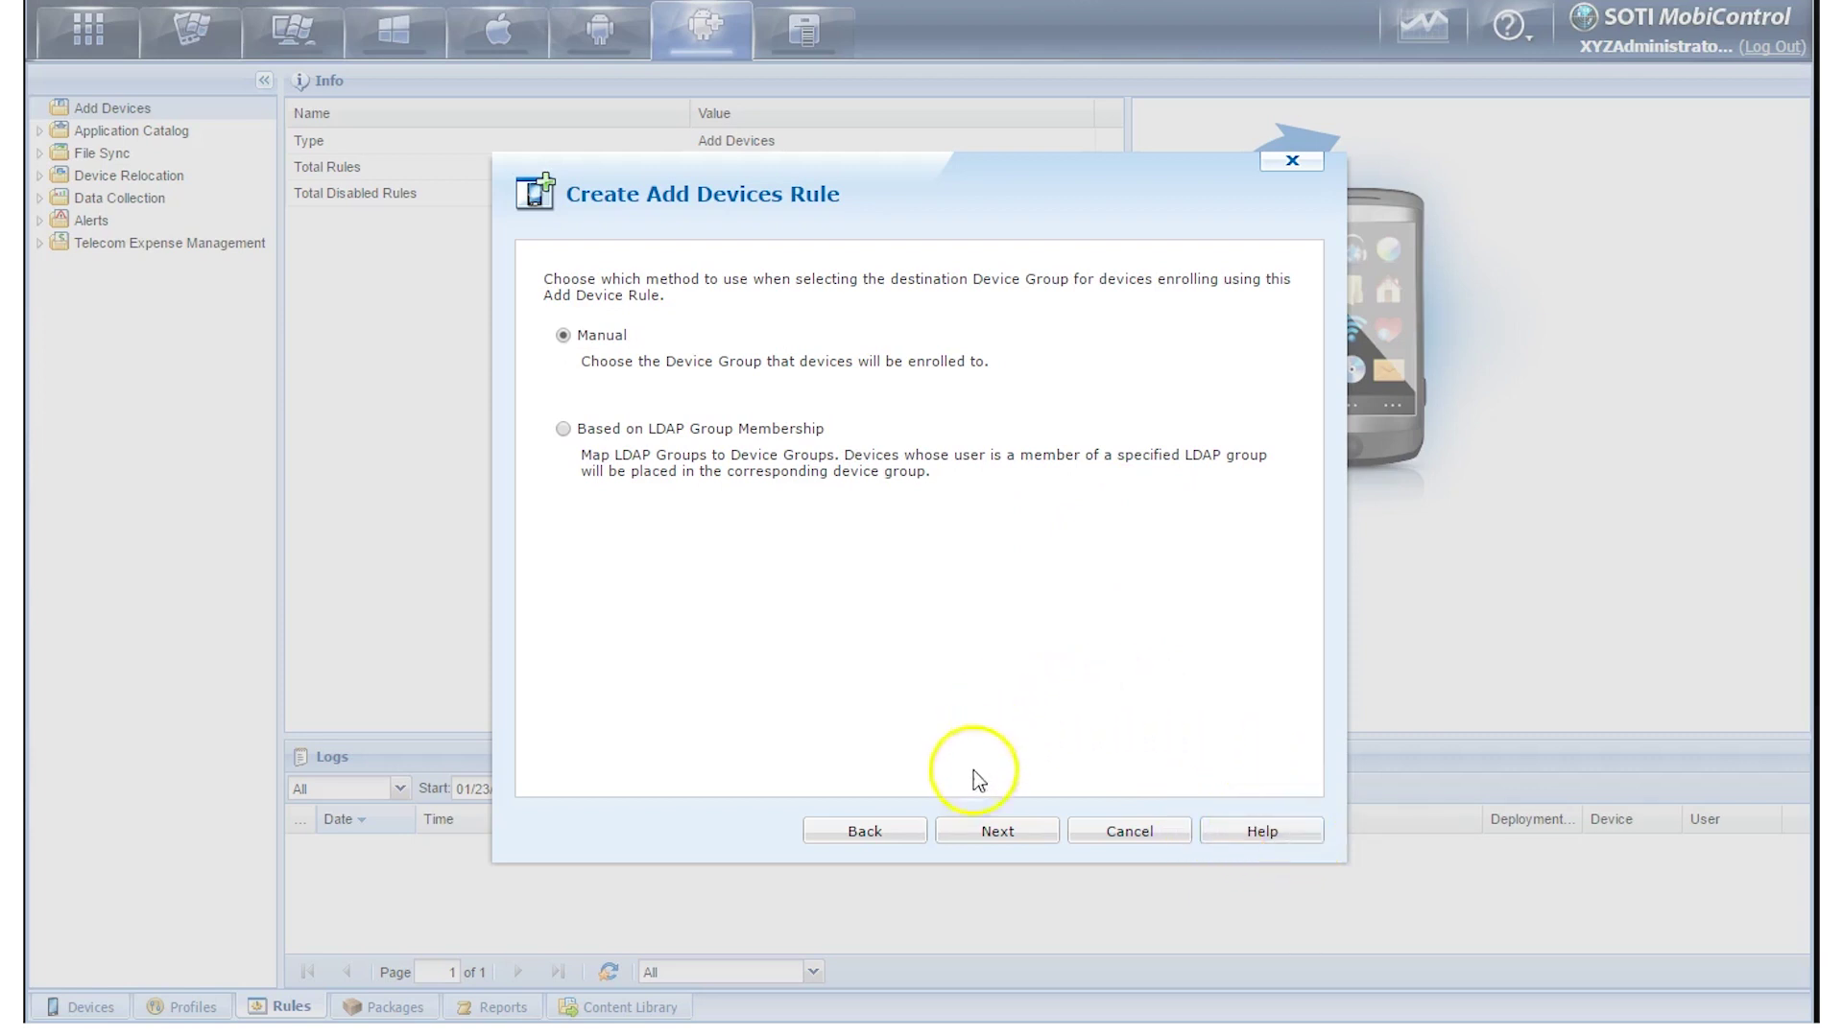
left_click(981, 831)
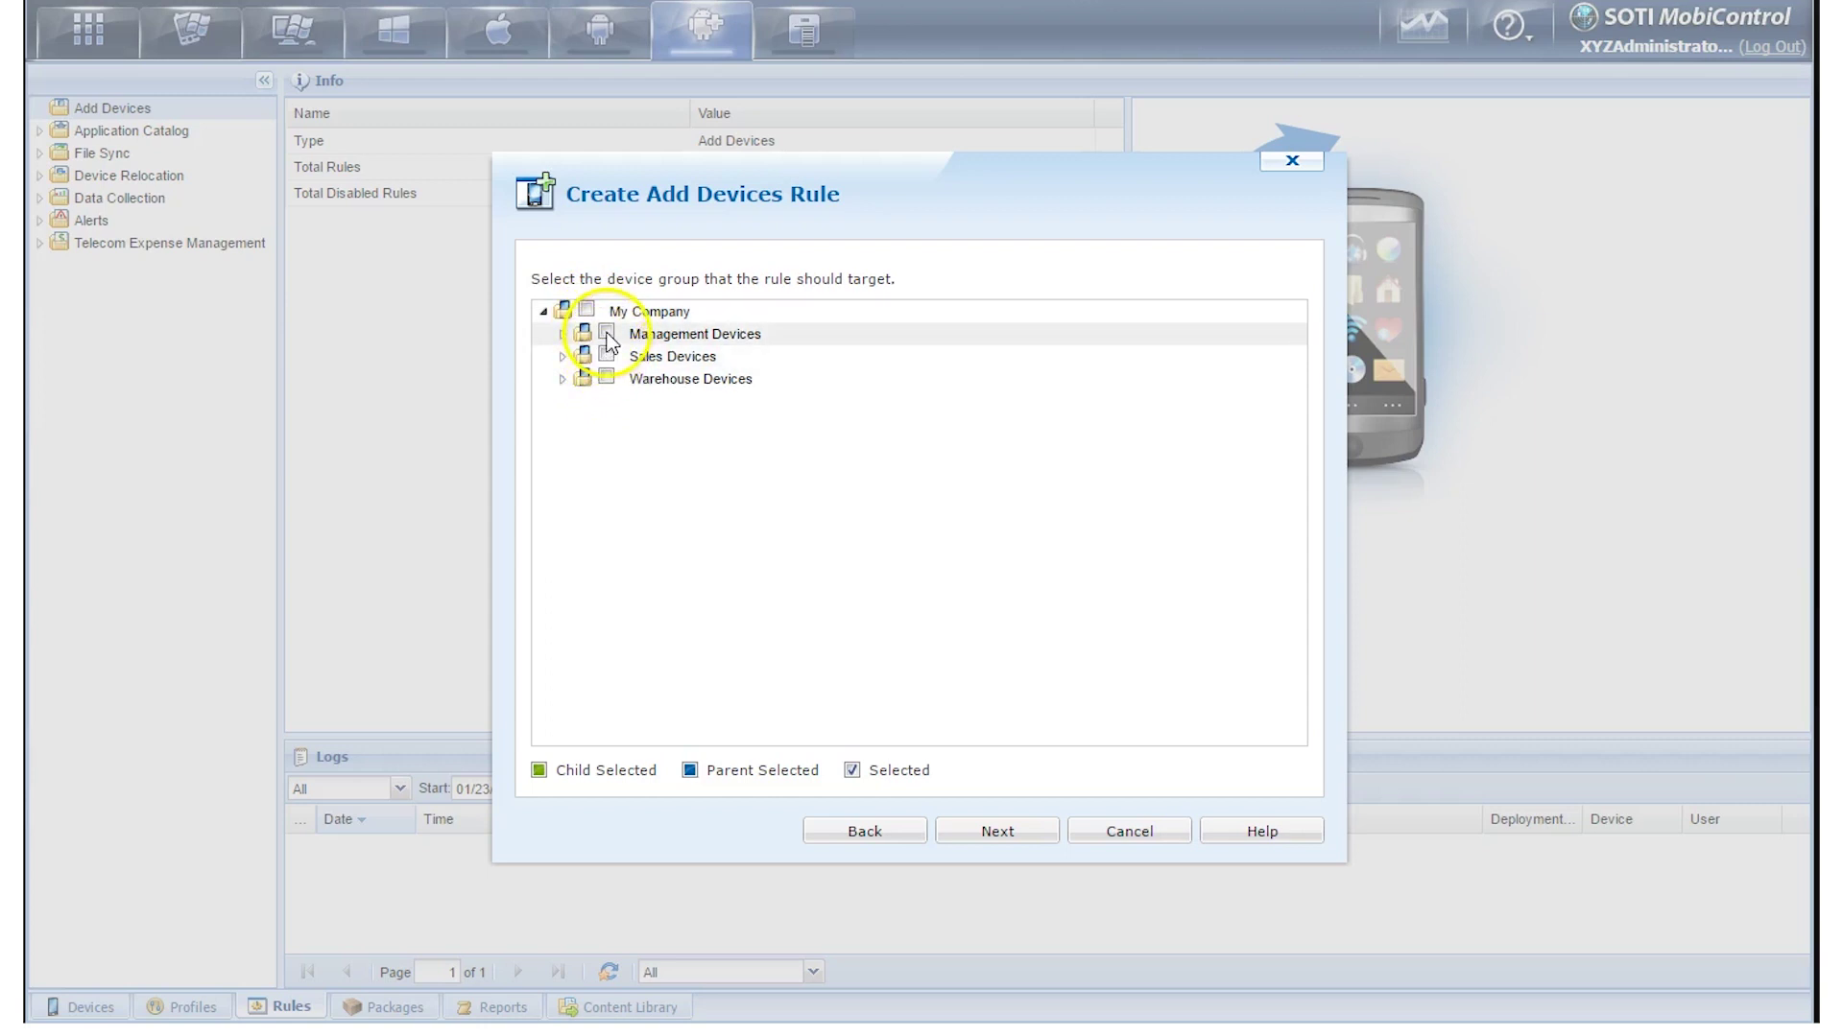
Check Management Devices as the rule's target group and continue
left_click(607, 332)
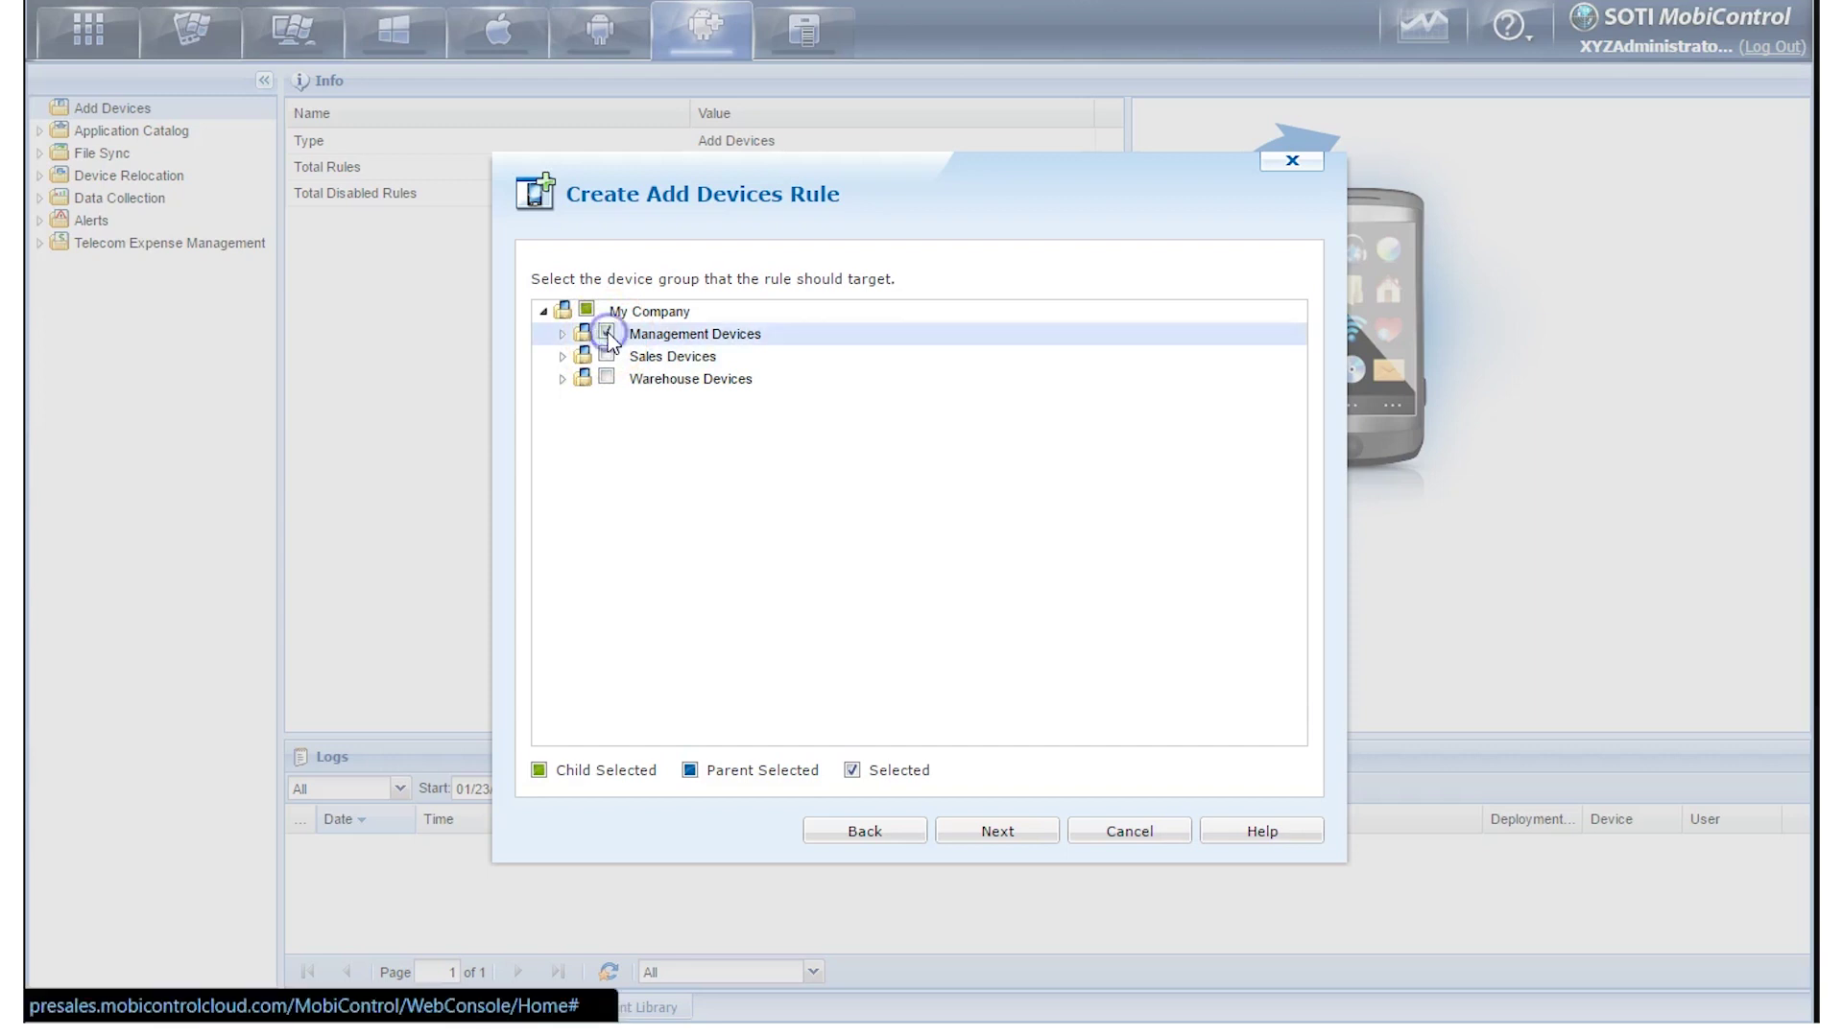
left_click(998, 834)
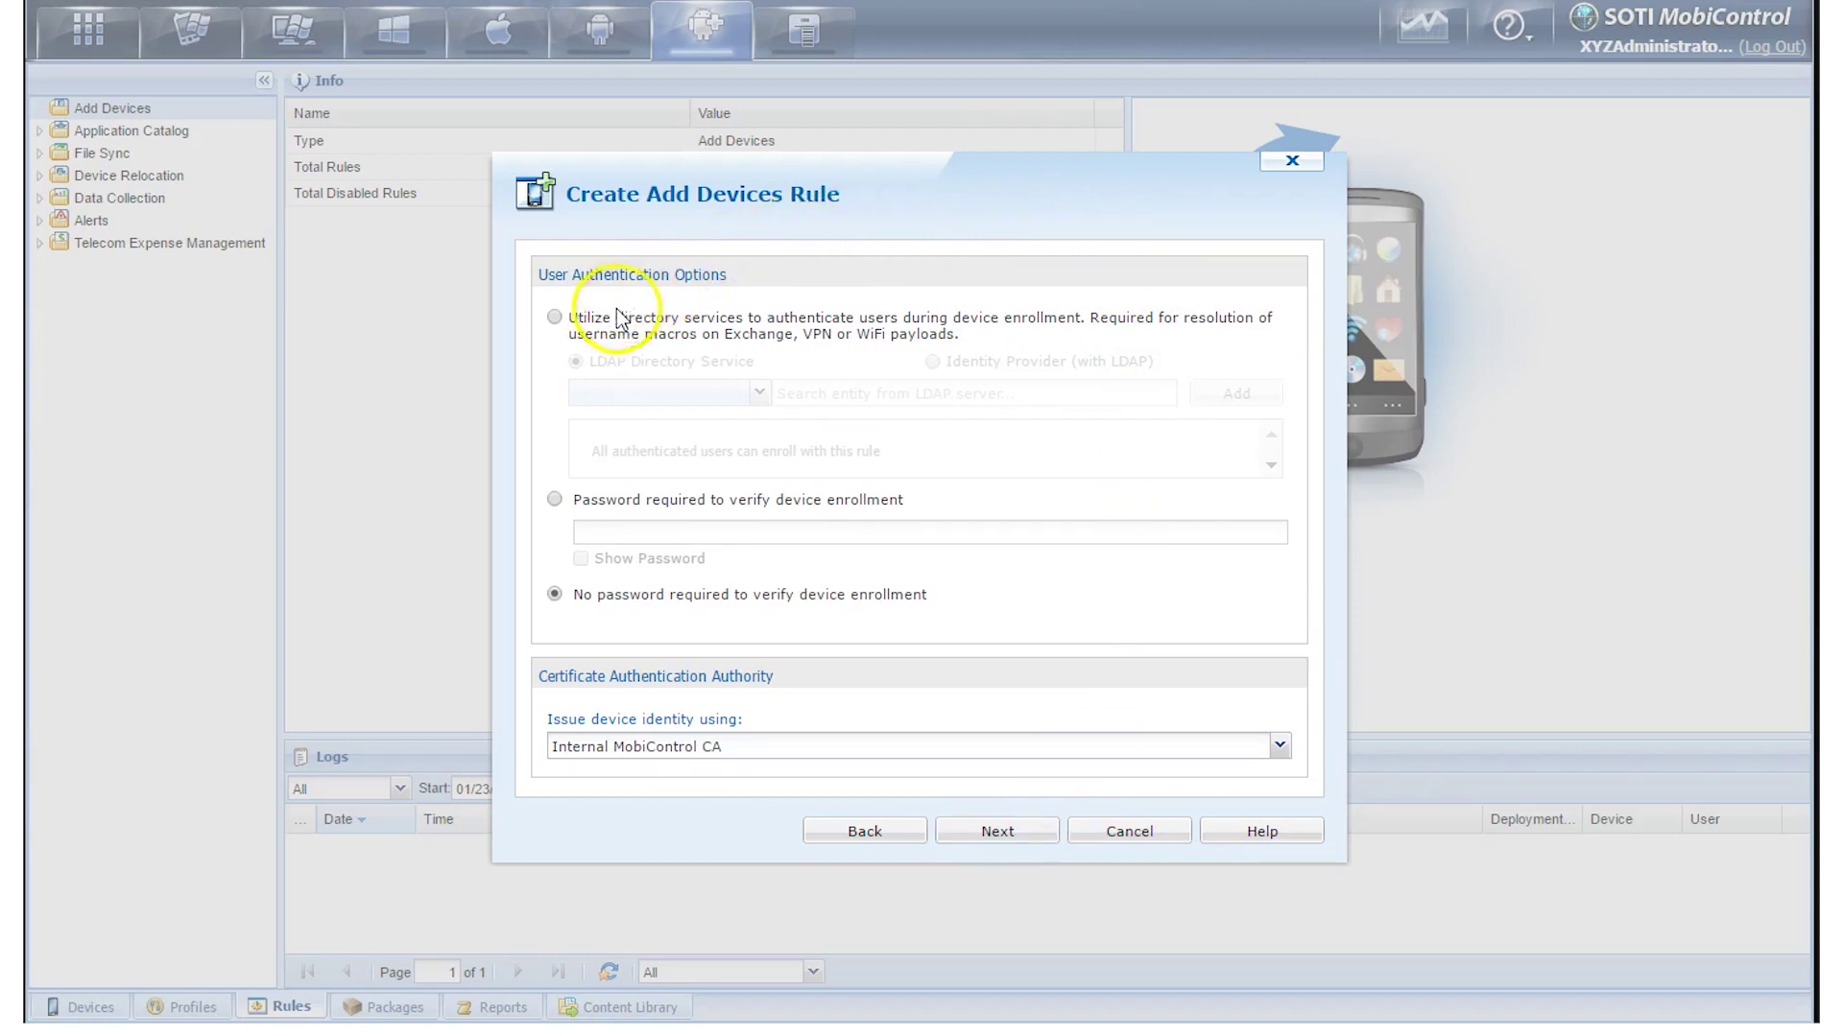
Settle on 'No password required to verify device enrollment' for authentication
left_click(554, 320)
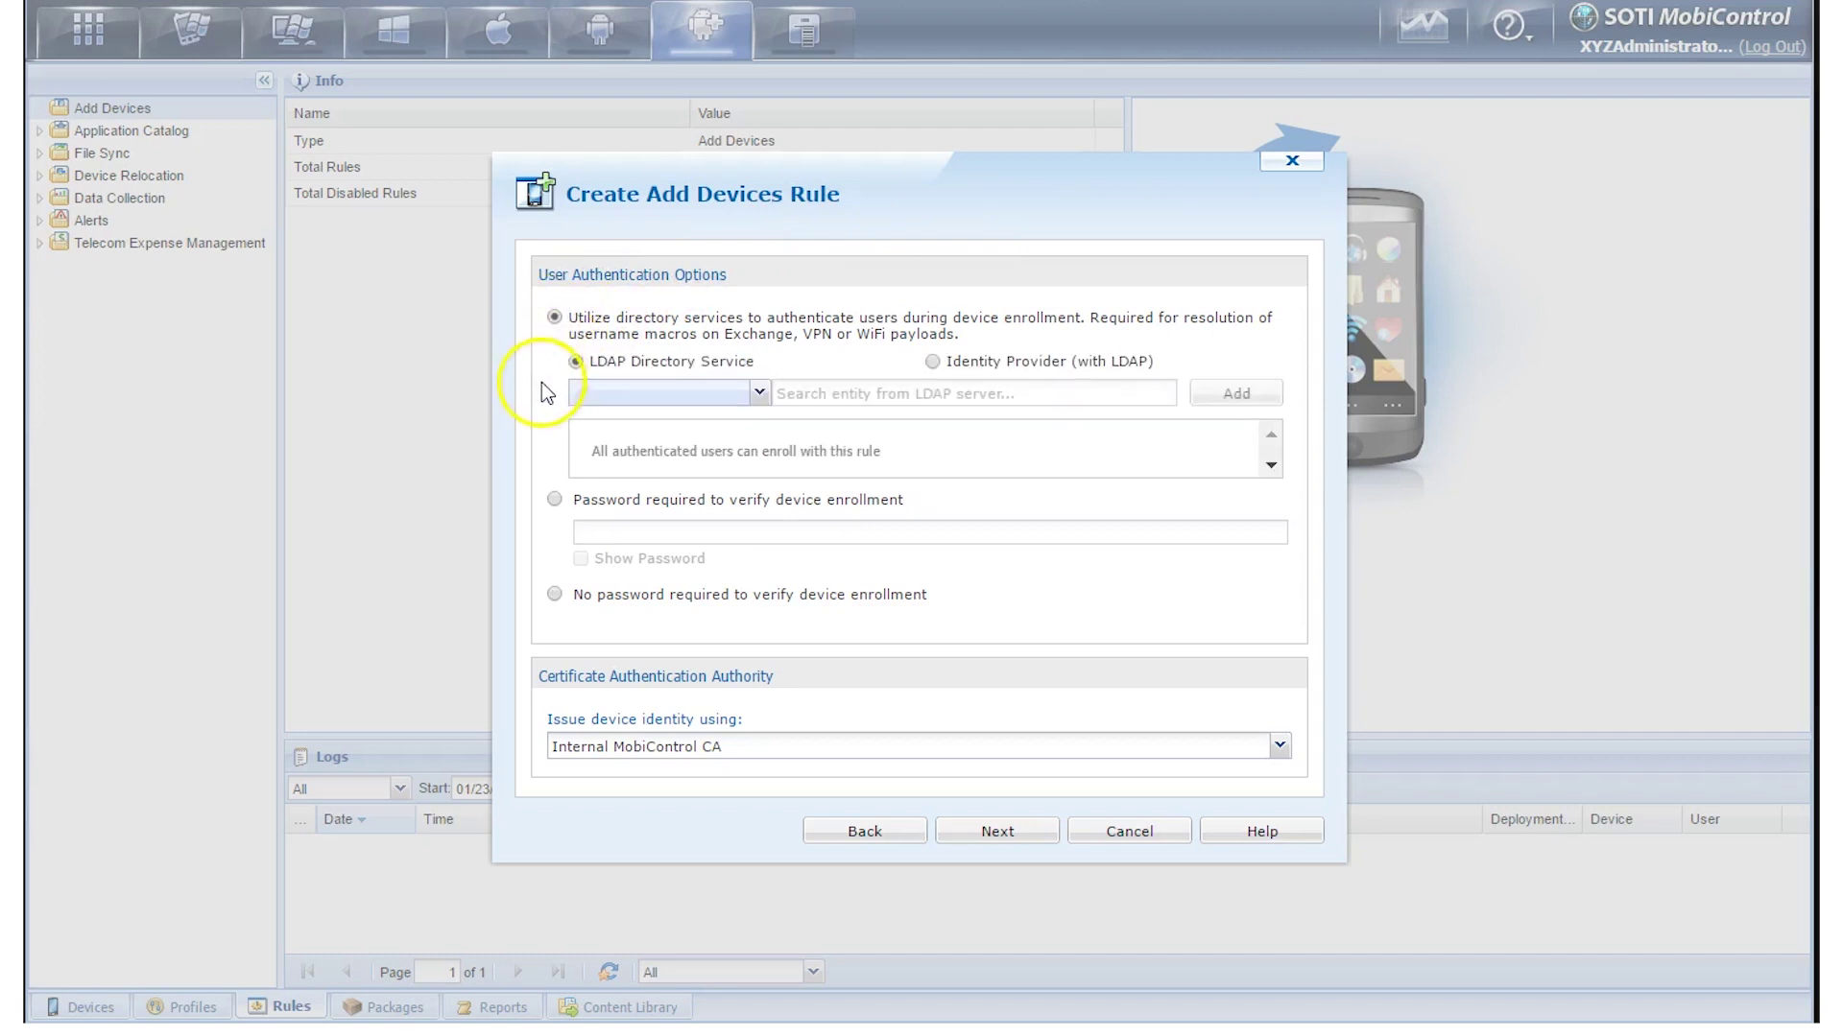
left_click(555, 500)
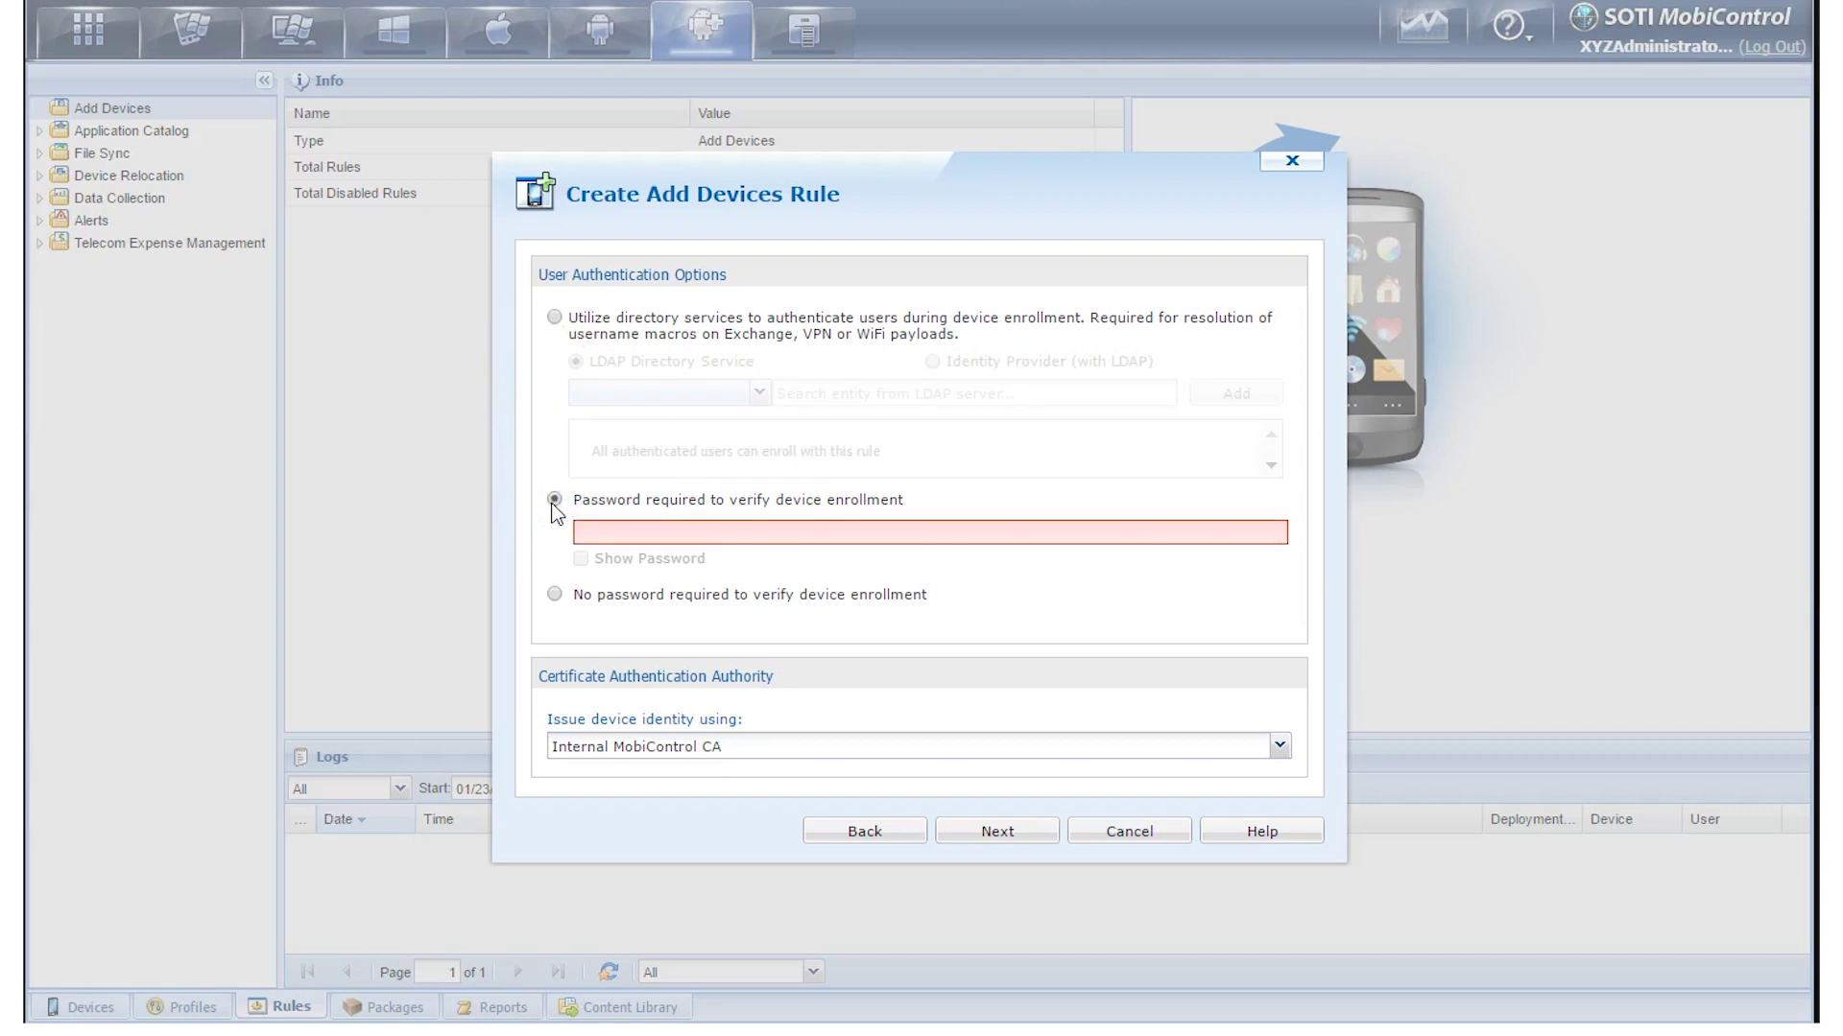
left_click(555, 595)
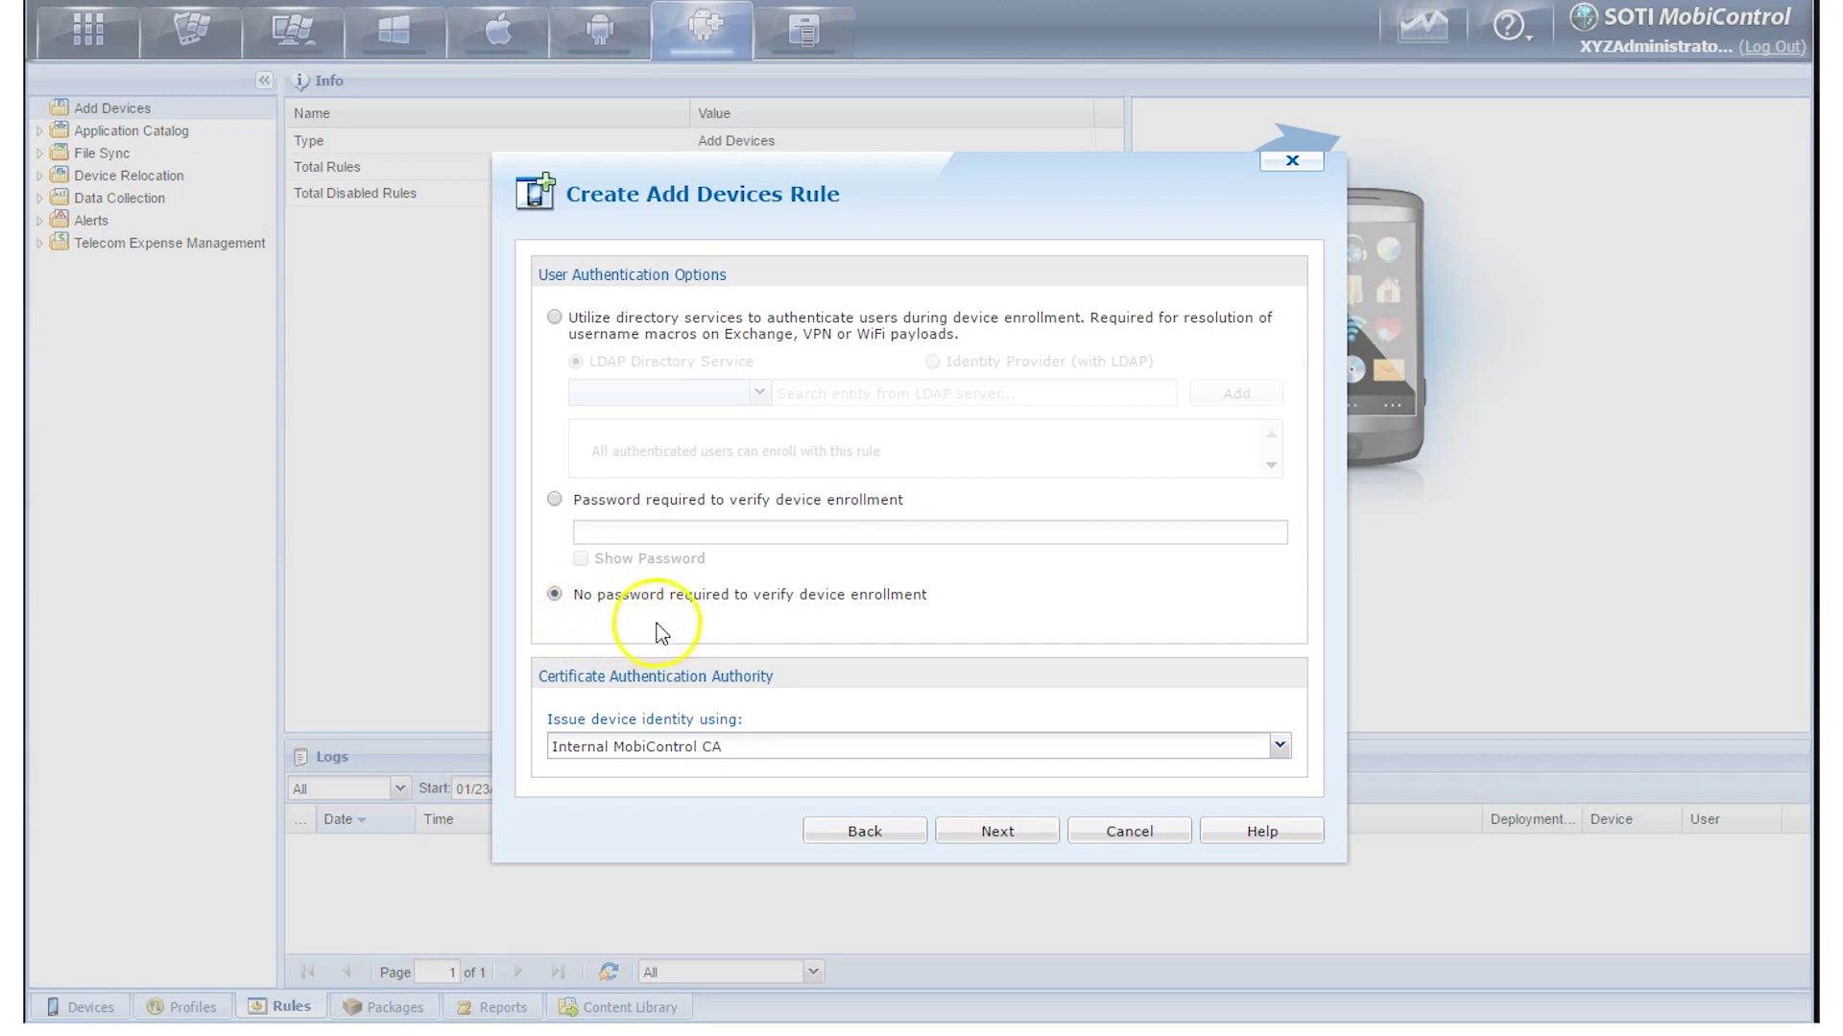
left_click(989, 841)
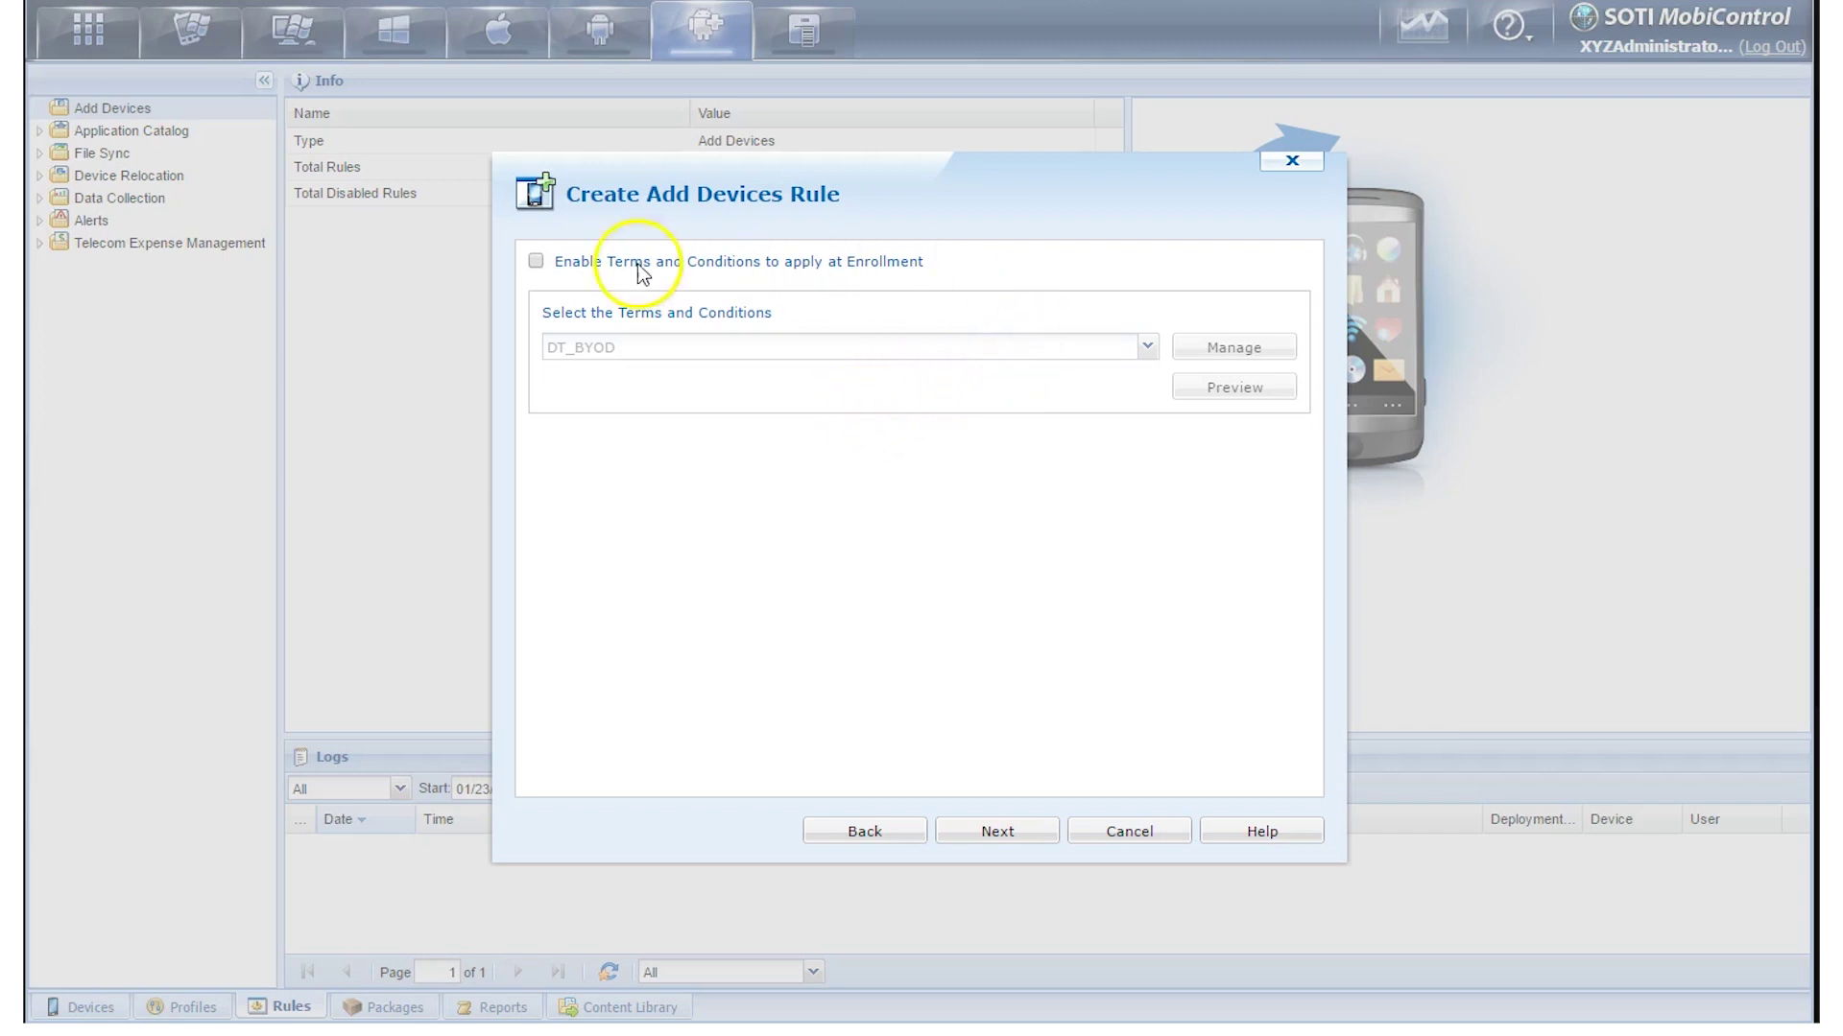
Leave 'Enable Terms and Conditions to apply at Enrollment' unchecked after trying it
left_click(535, 263)
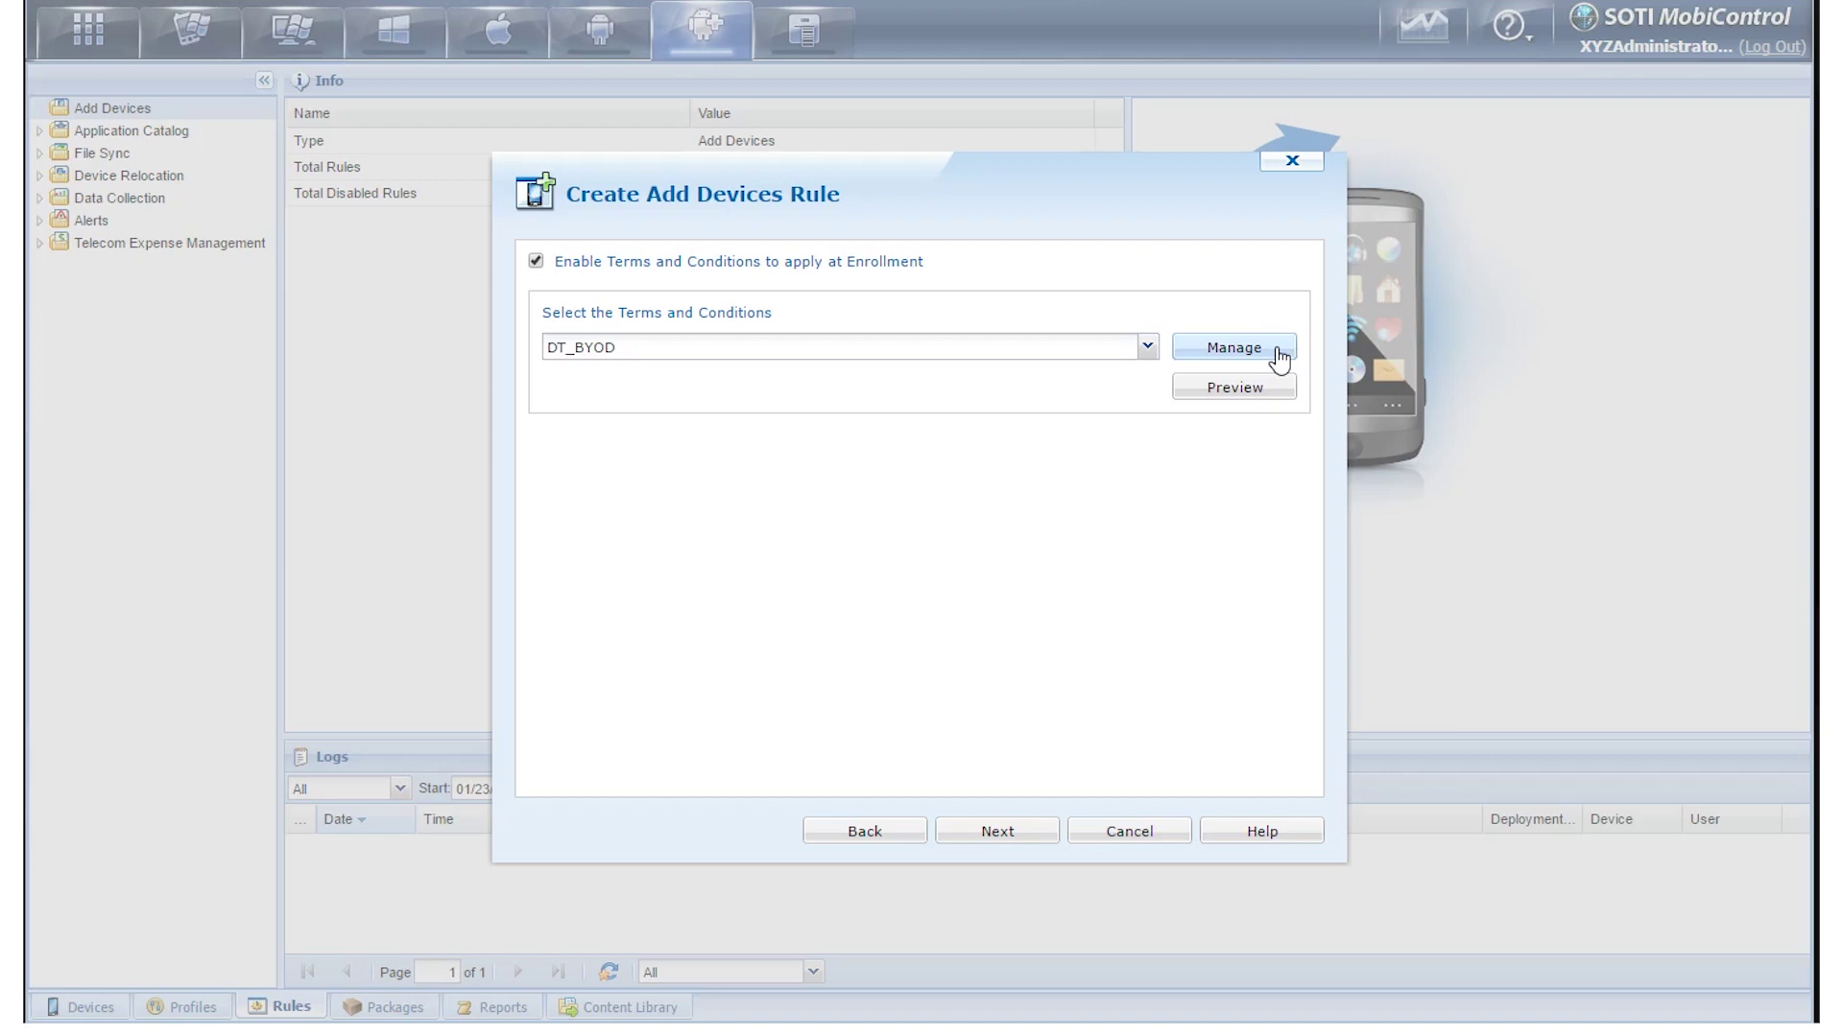
left_click(1279, 395)
left_click(716, 270)
left_click(535, 263)
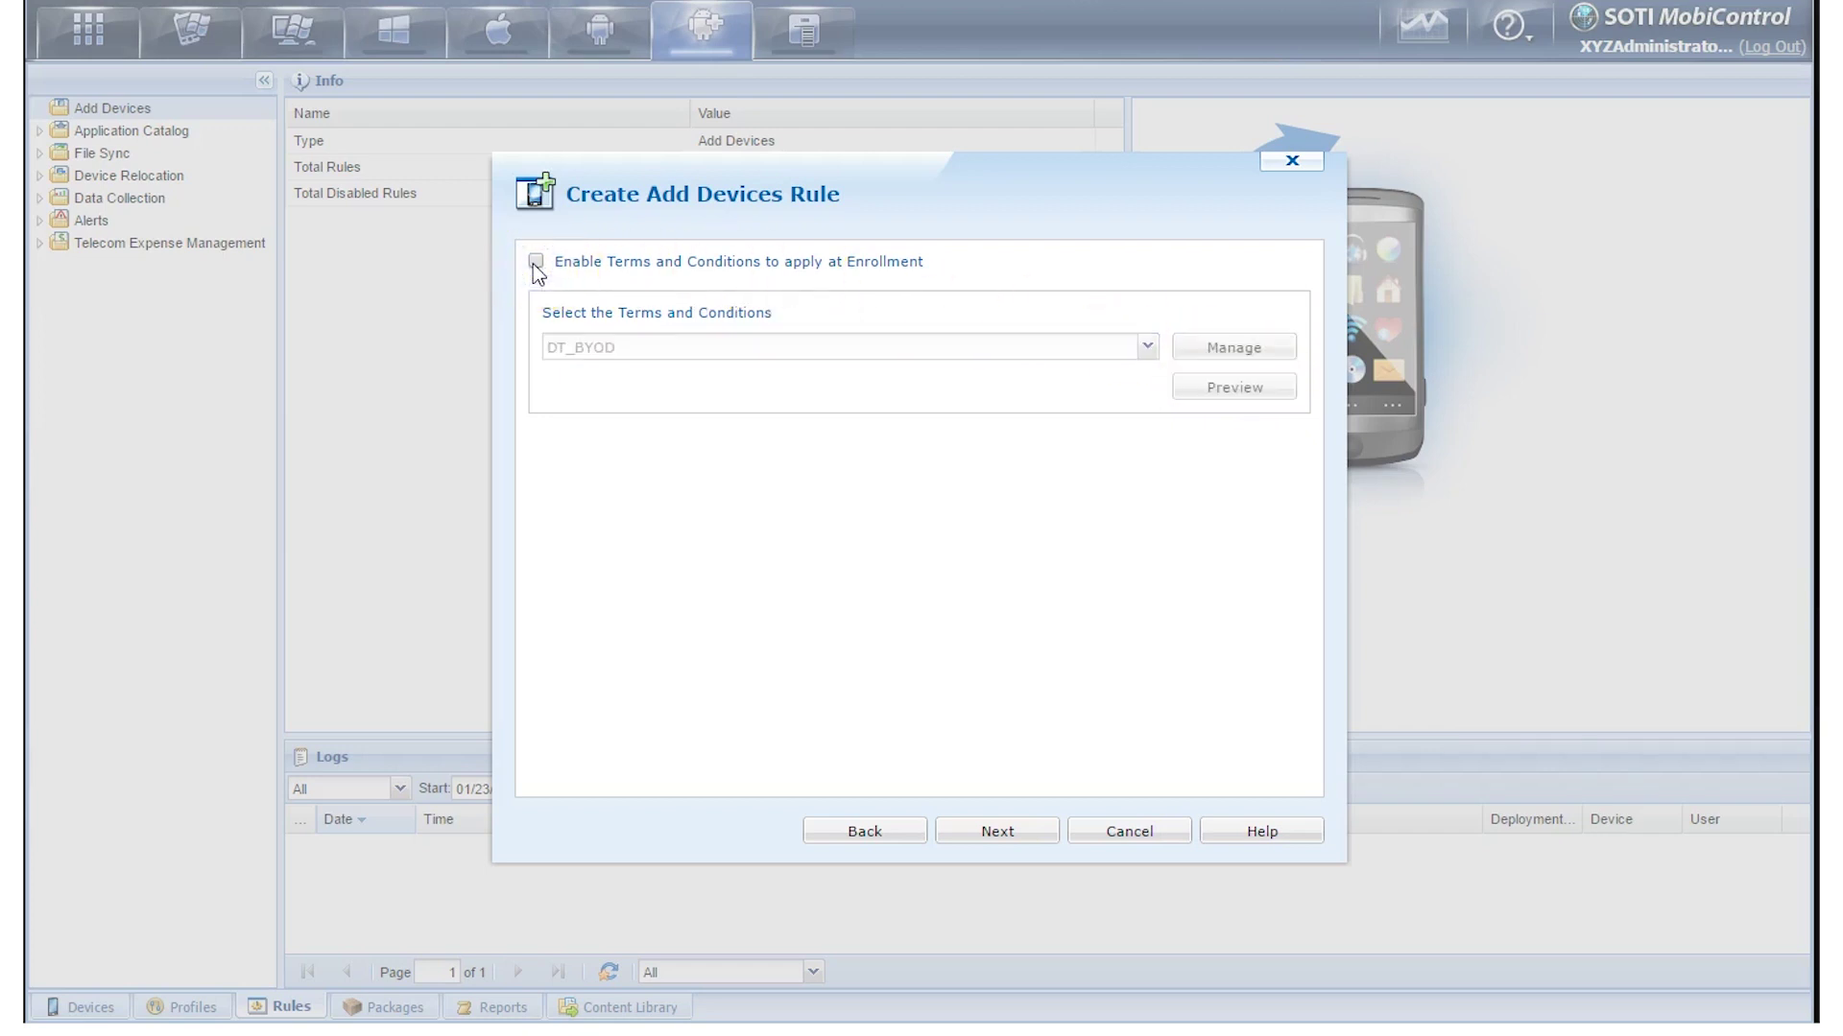
left_click(996, 833)
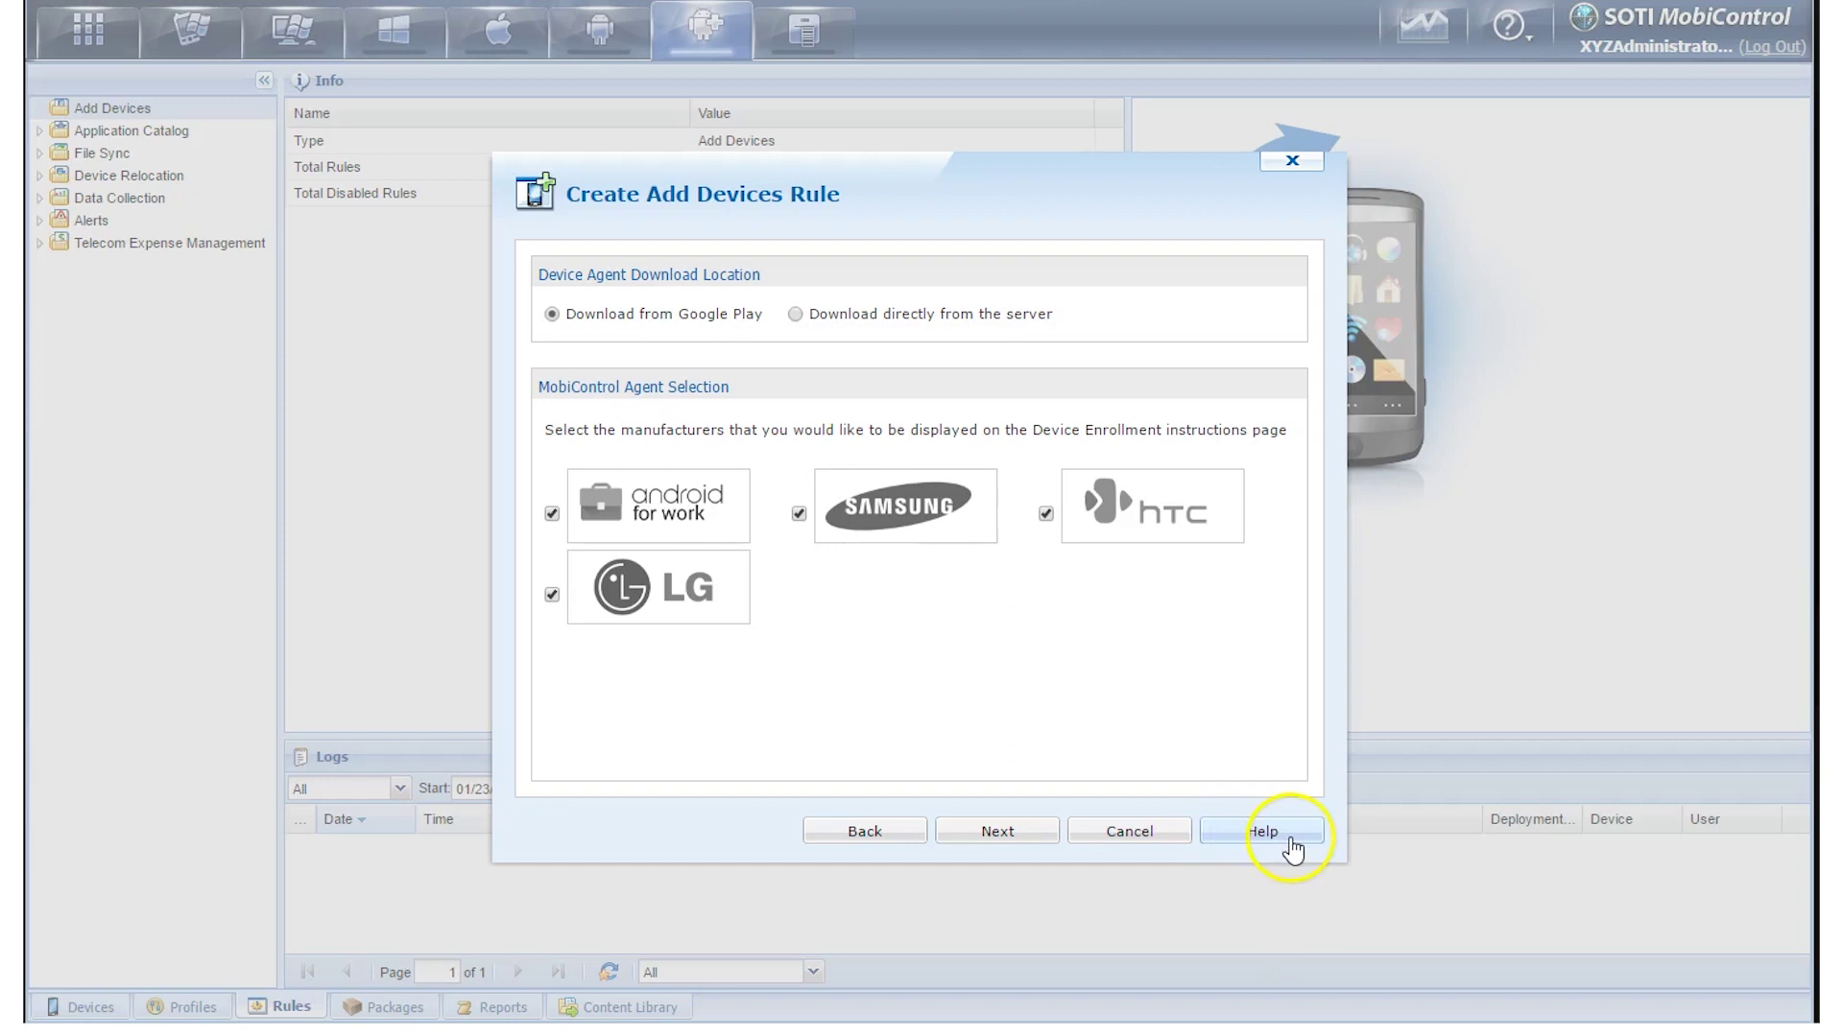
Keep the device name 'AndroidPlus %AUTONUM%' without adding any macros
left_click(998, 833)
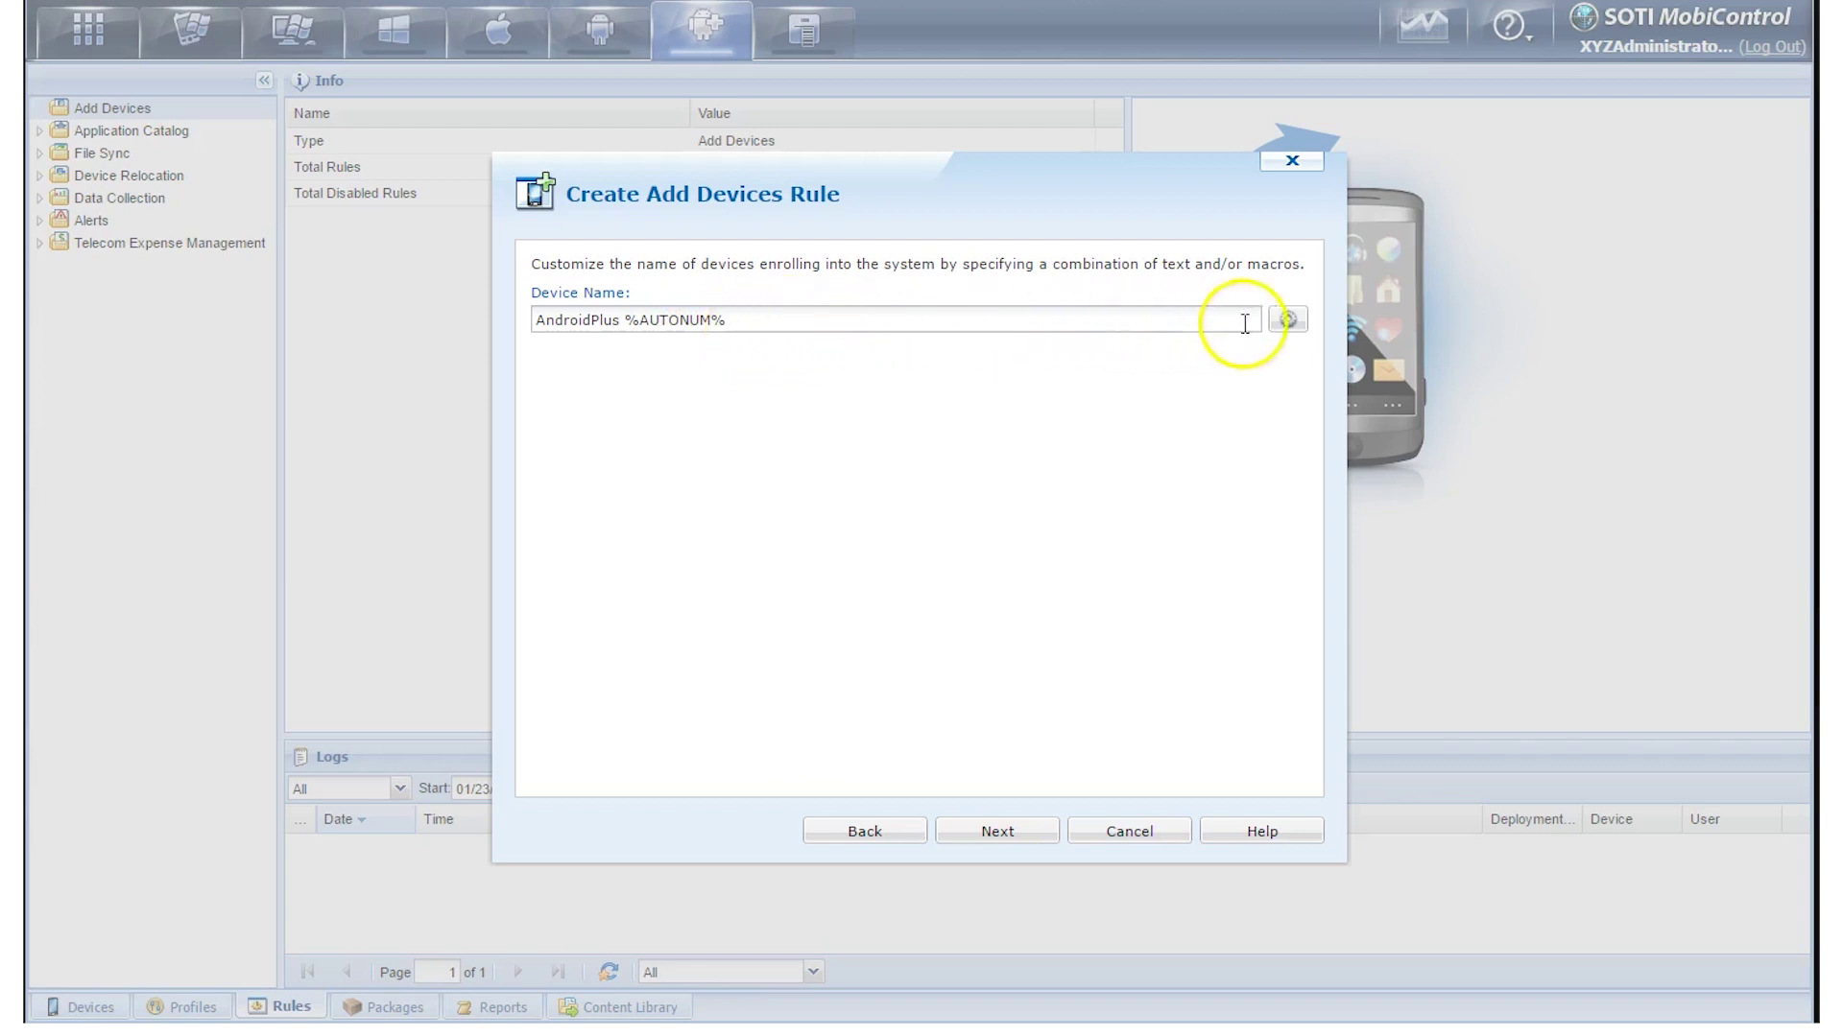
left_click(1289, 321)
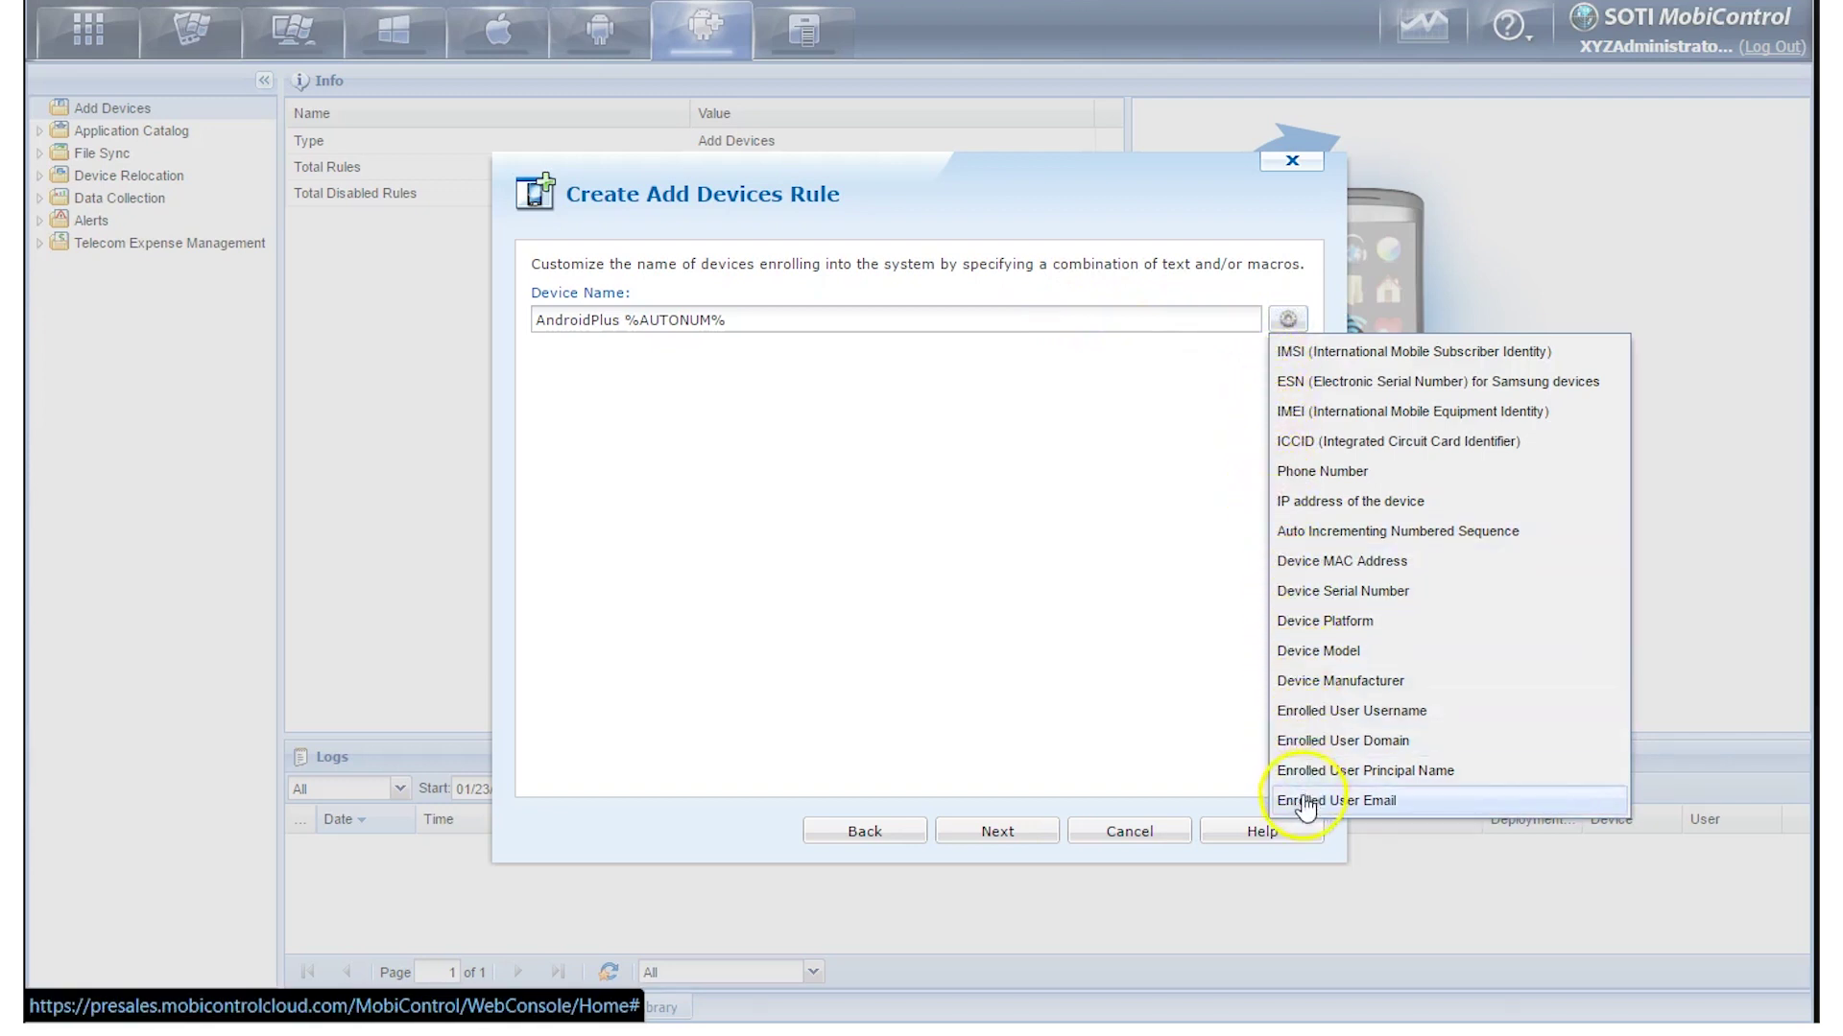
left_click(1277, 286)
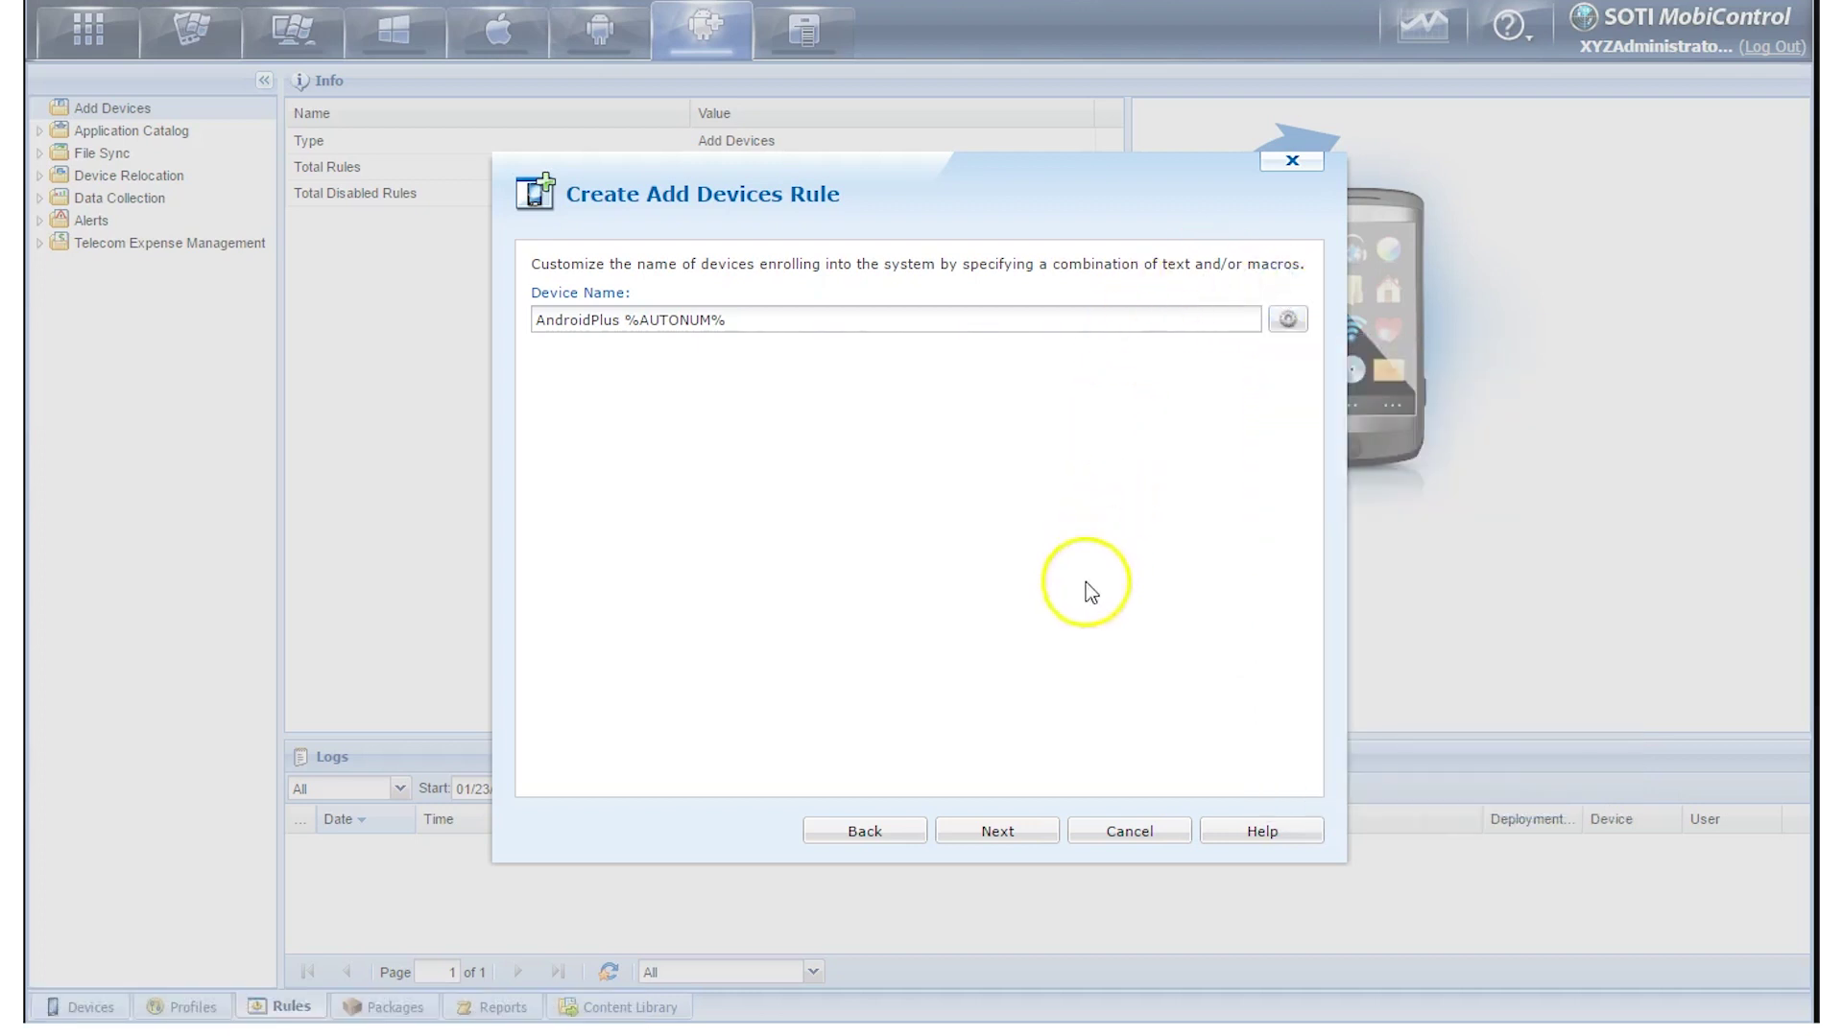
left_click(1012, 845)
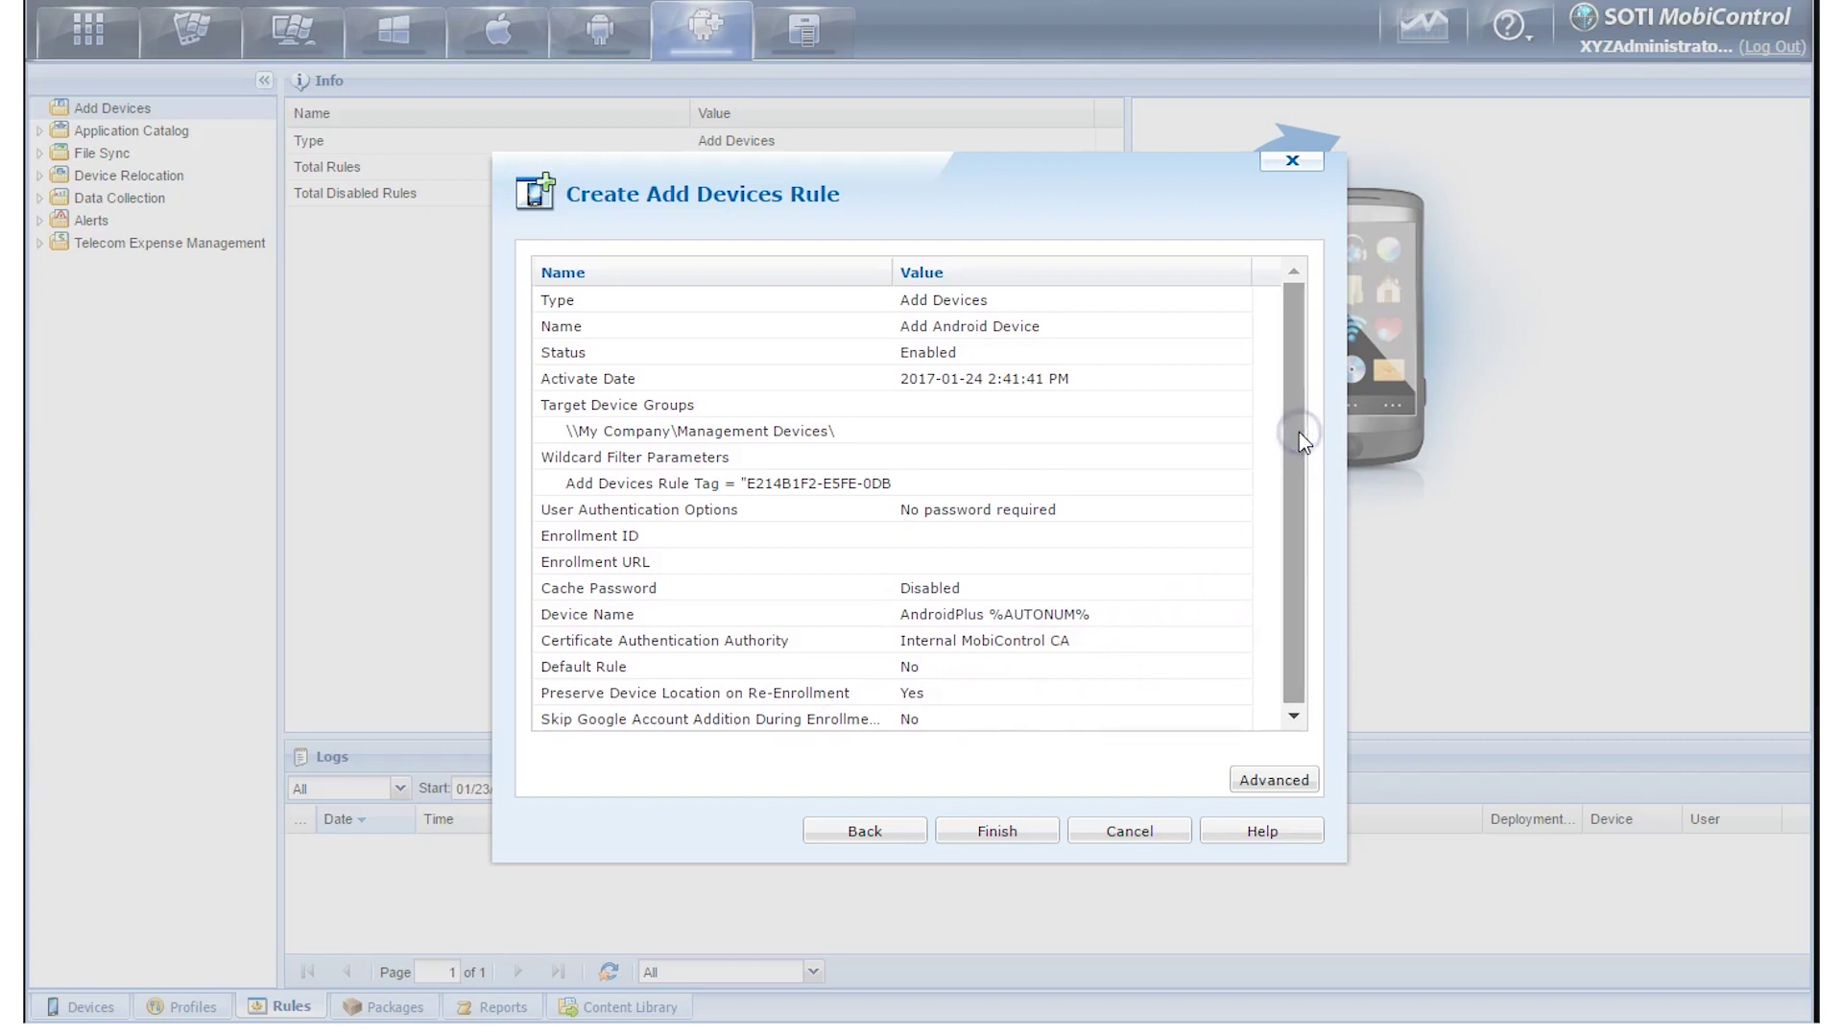
Review the Advanced schedule and filters, then finish the Add Android Device rule
left_click(1279, 785)
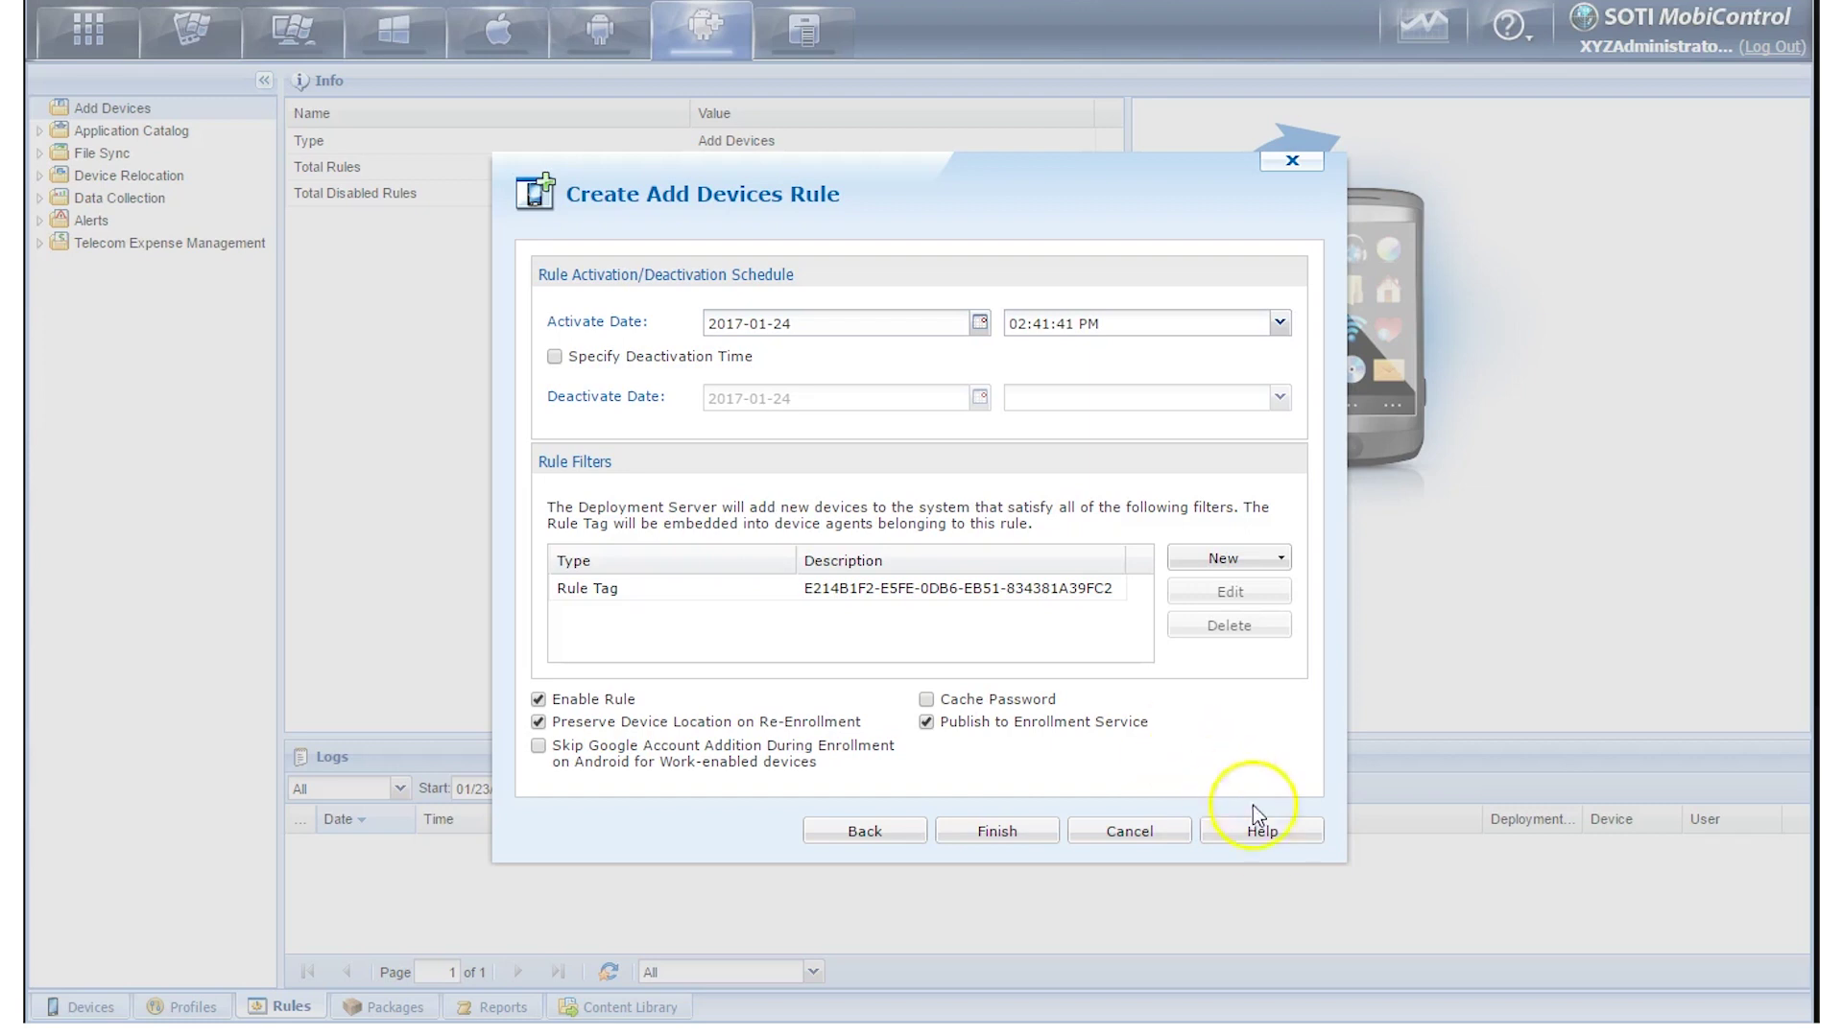
left_click(1034, 833)
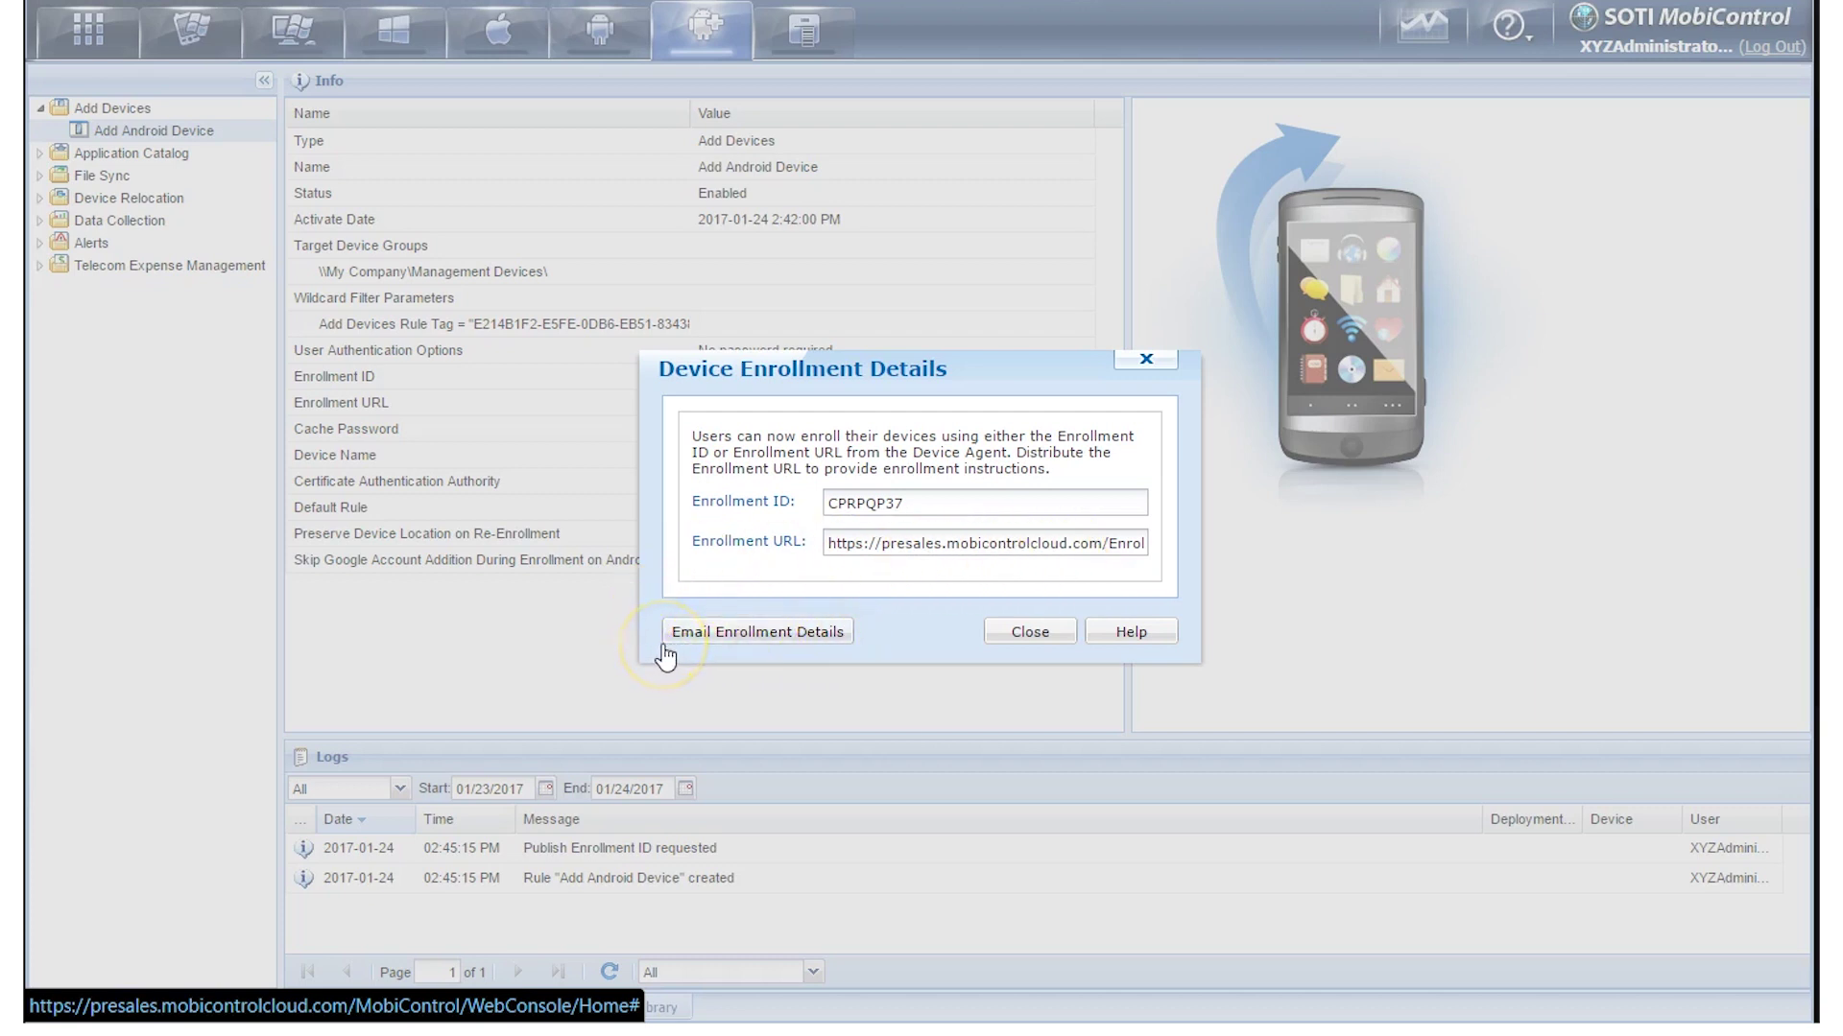
Close the Device Enrollment Details dialog listing the enrollment ID and URL
left_click(1025, 633)
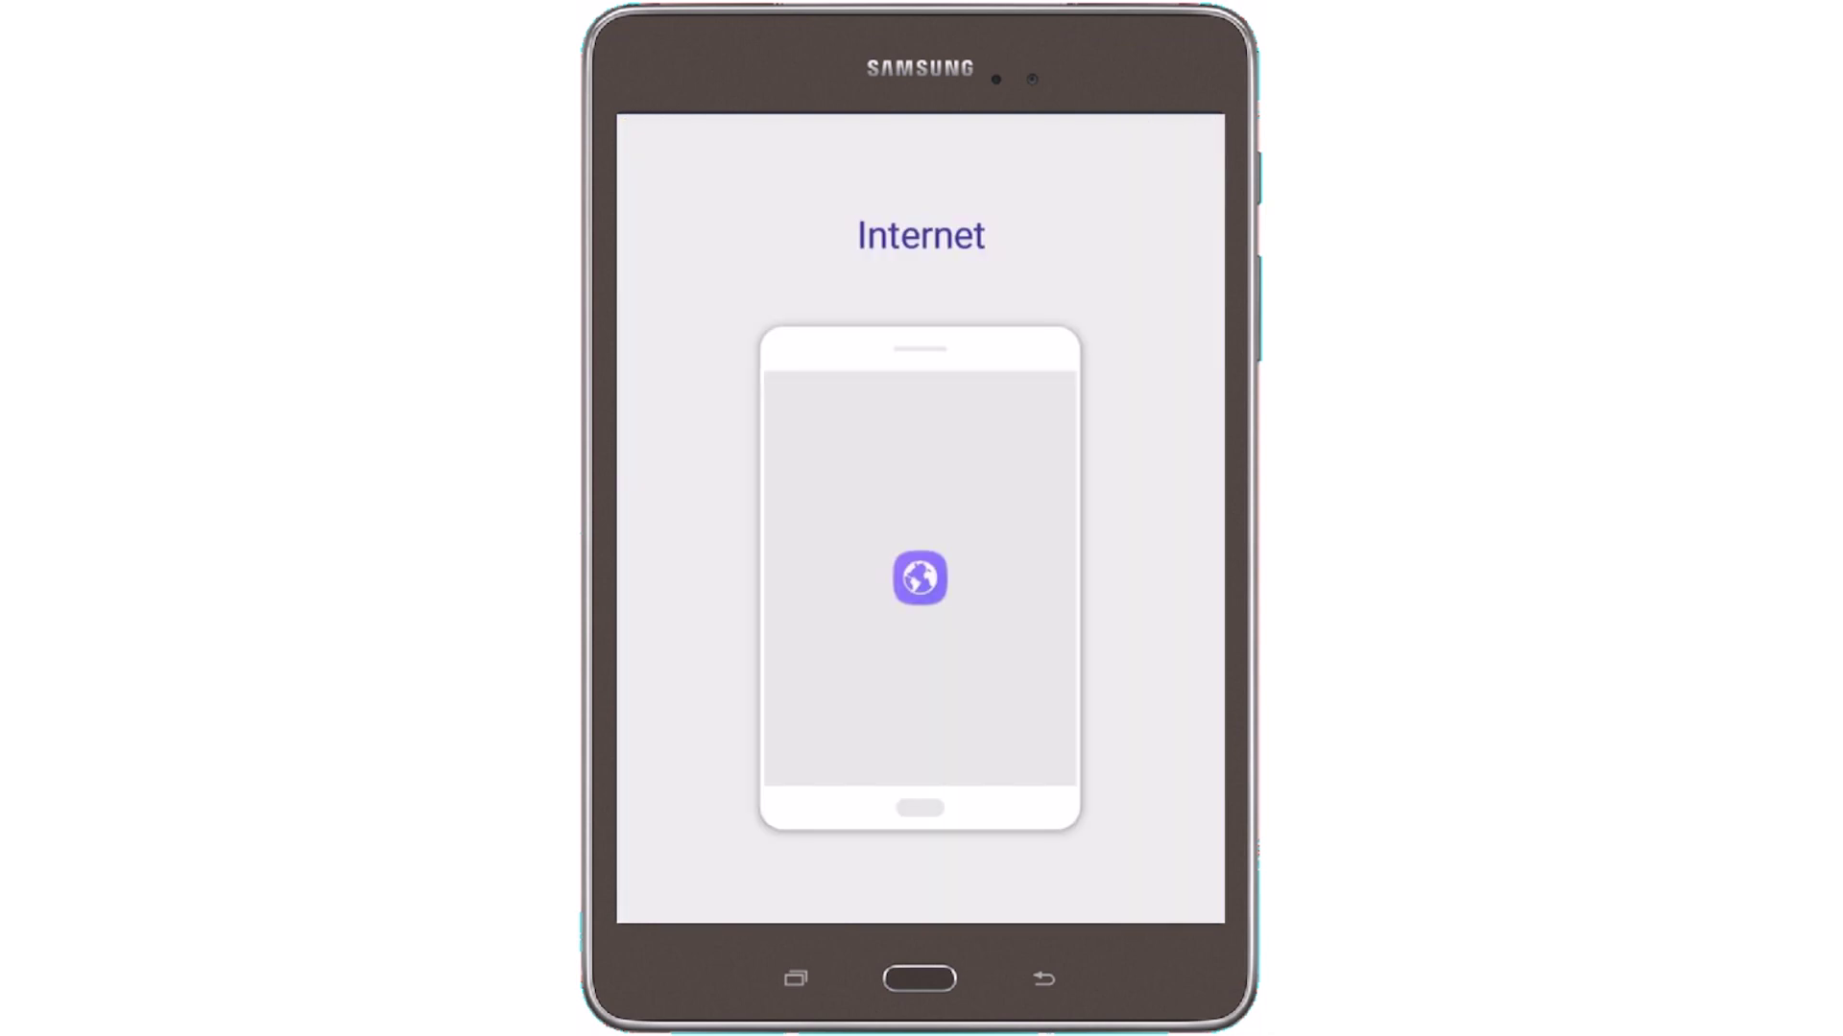
Open Samsung Internet and enter soti.net/oem in the address bar
left_click(1169, 884)
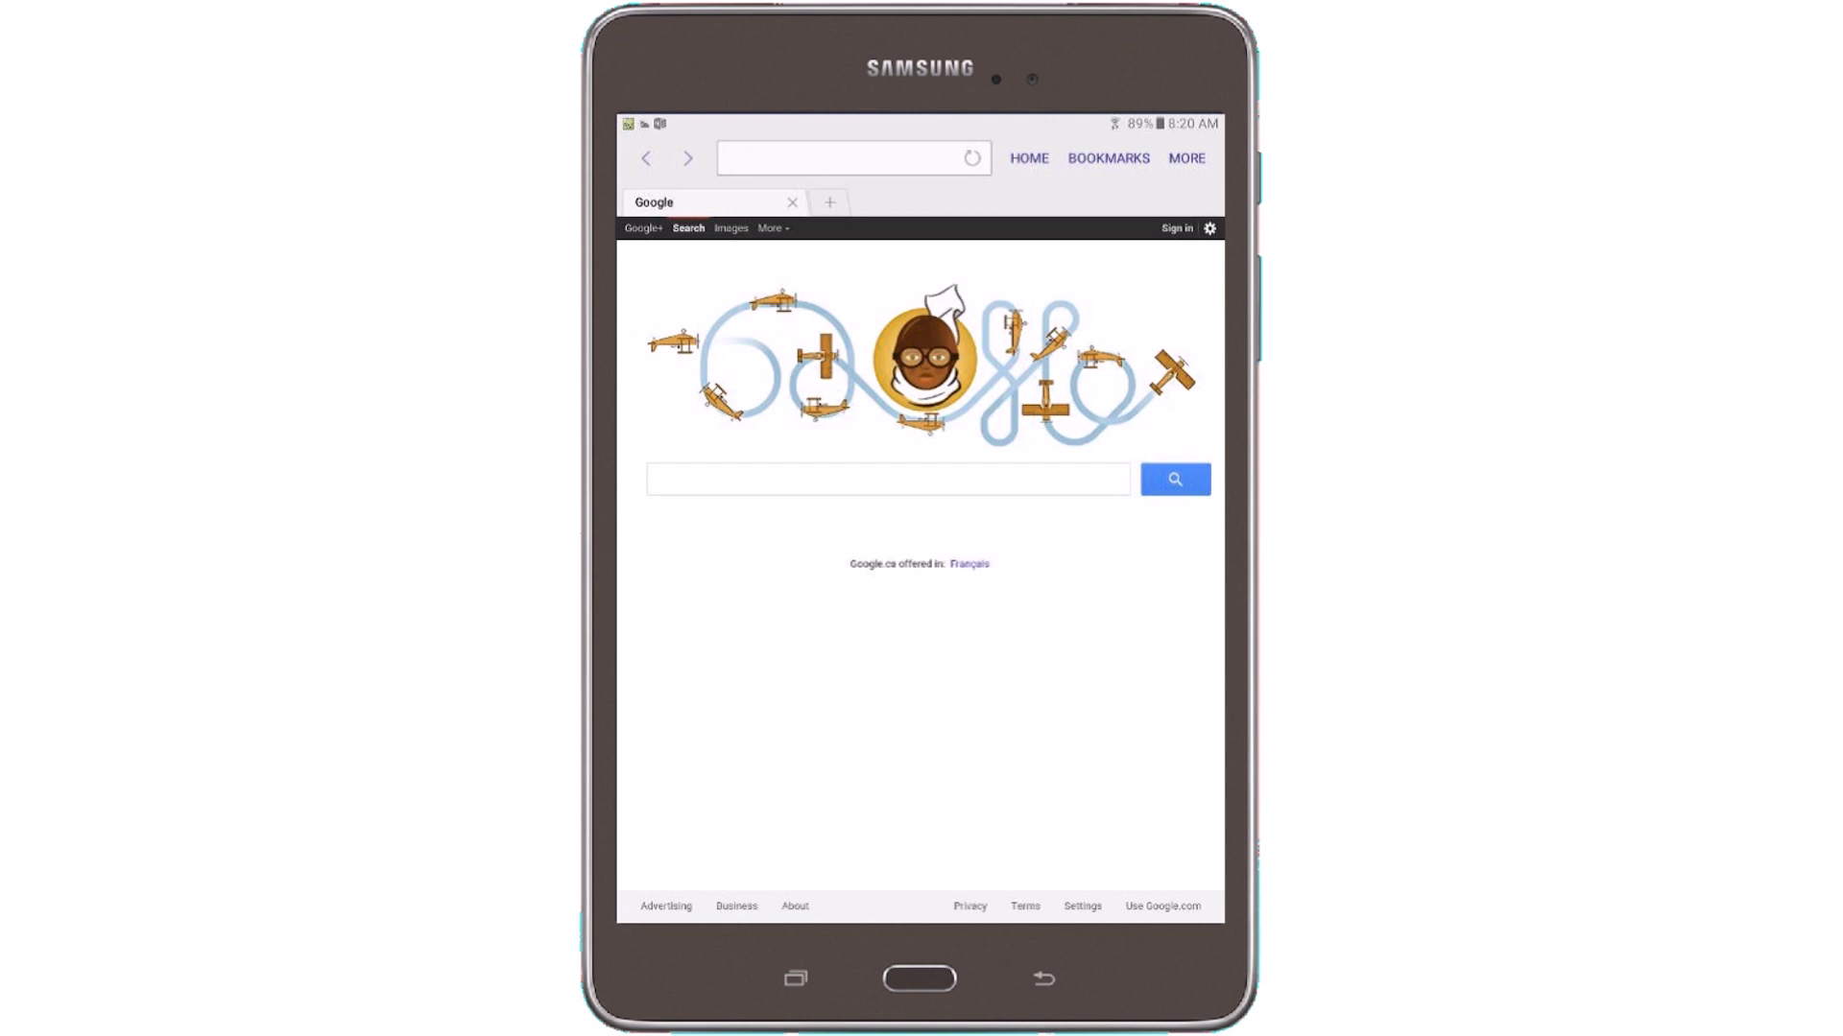
left_click(854, 157)
type("soti")
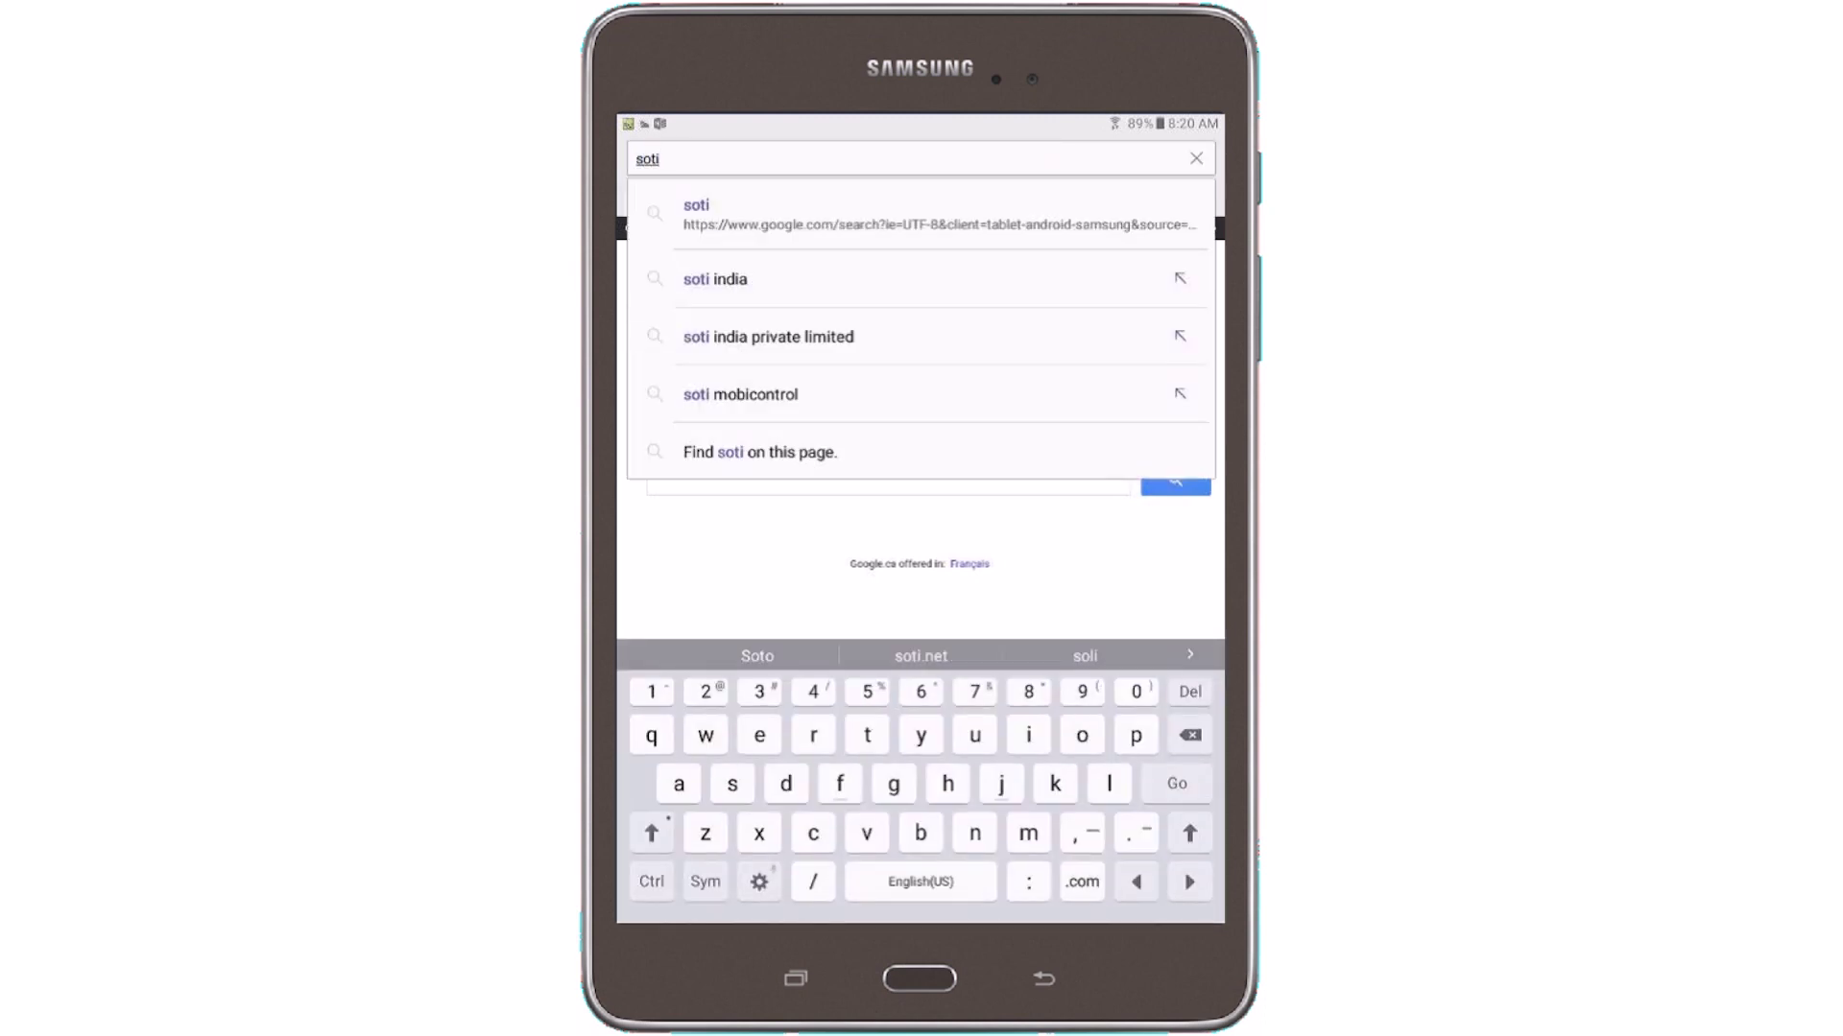
type(".net/oem")
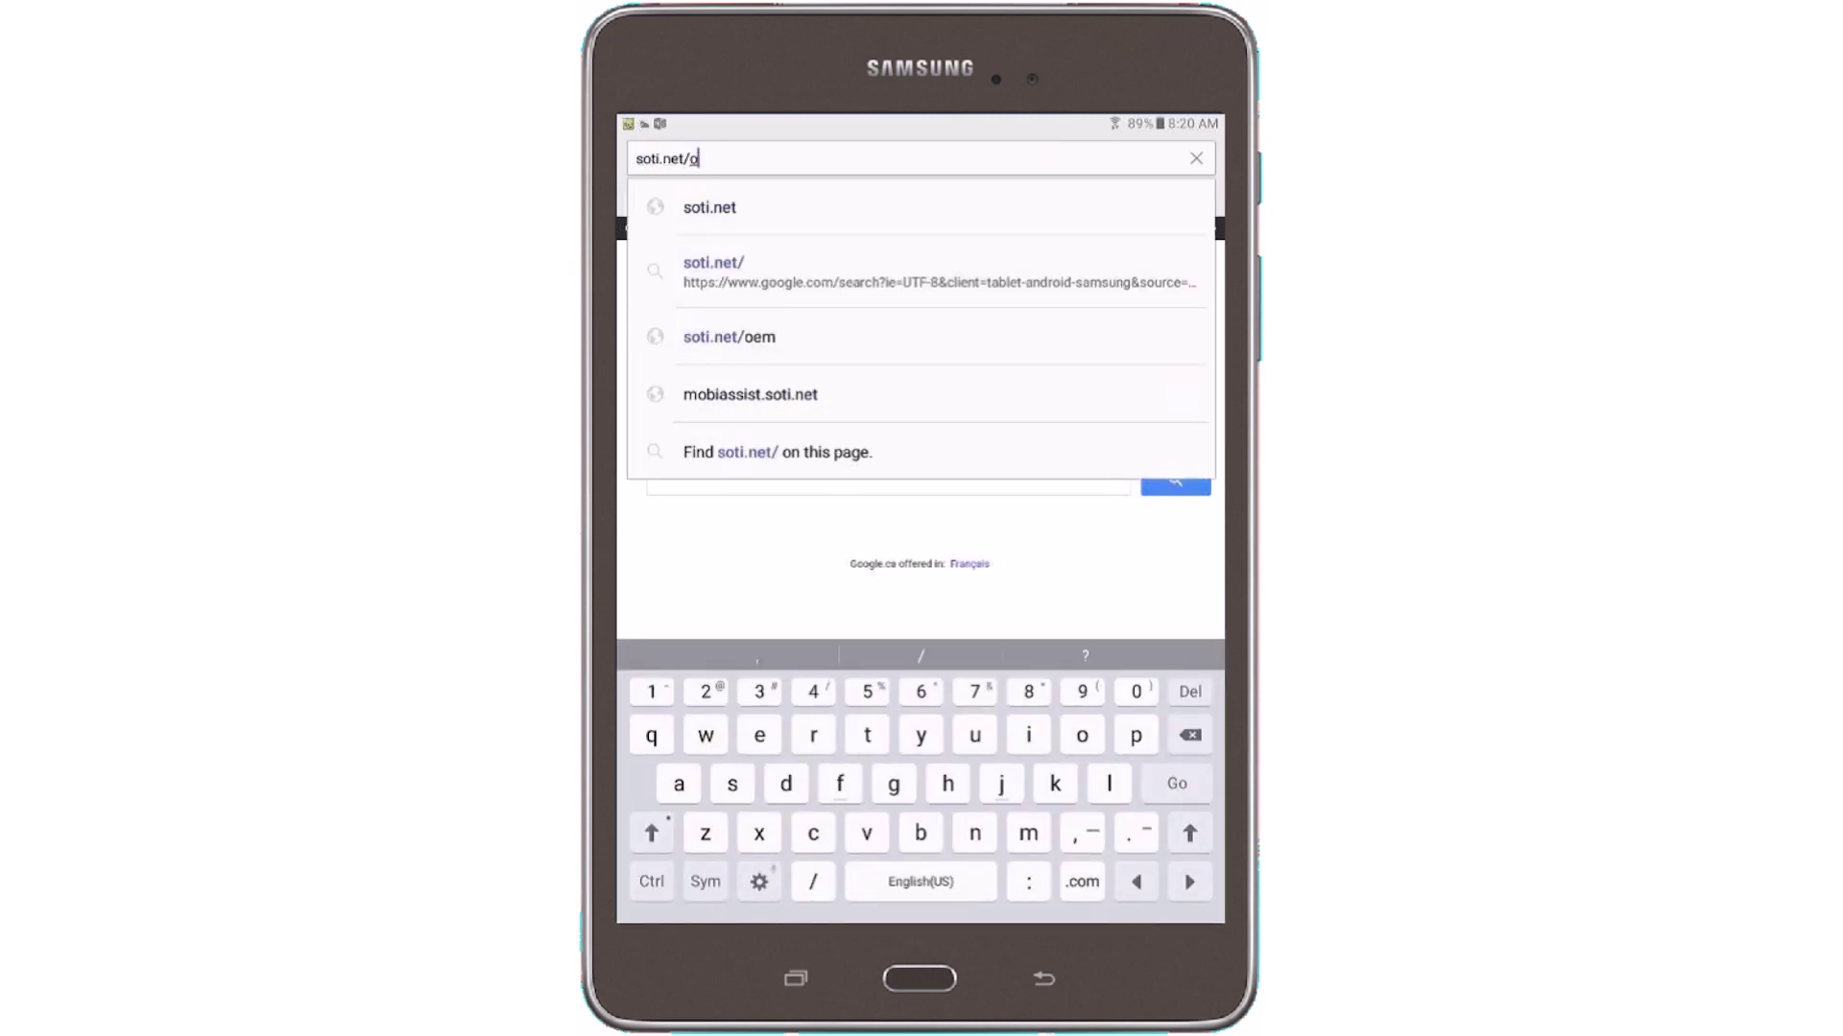
Load soti.net/oem and set the agent to Samsung, Samsung ELM, version v13.3.0
key("Return")
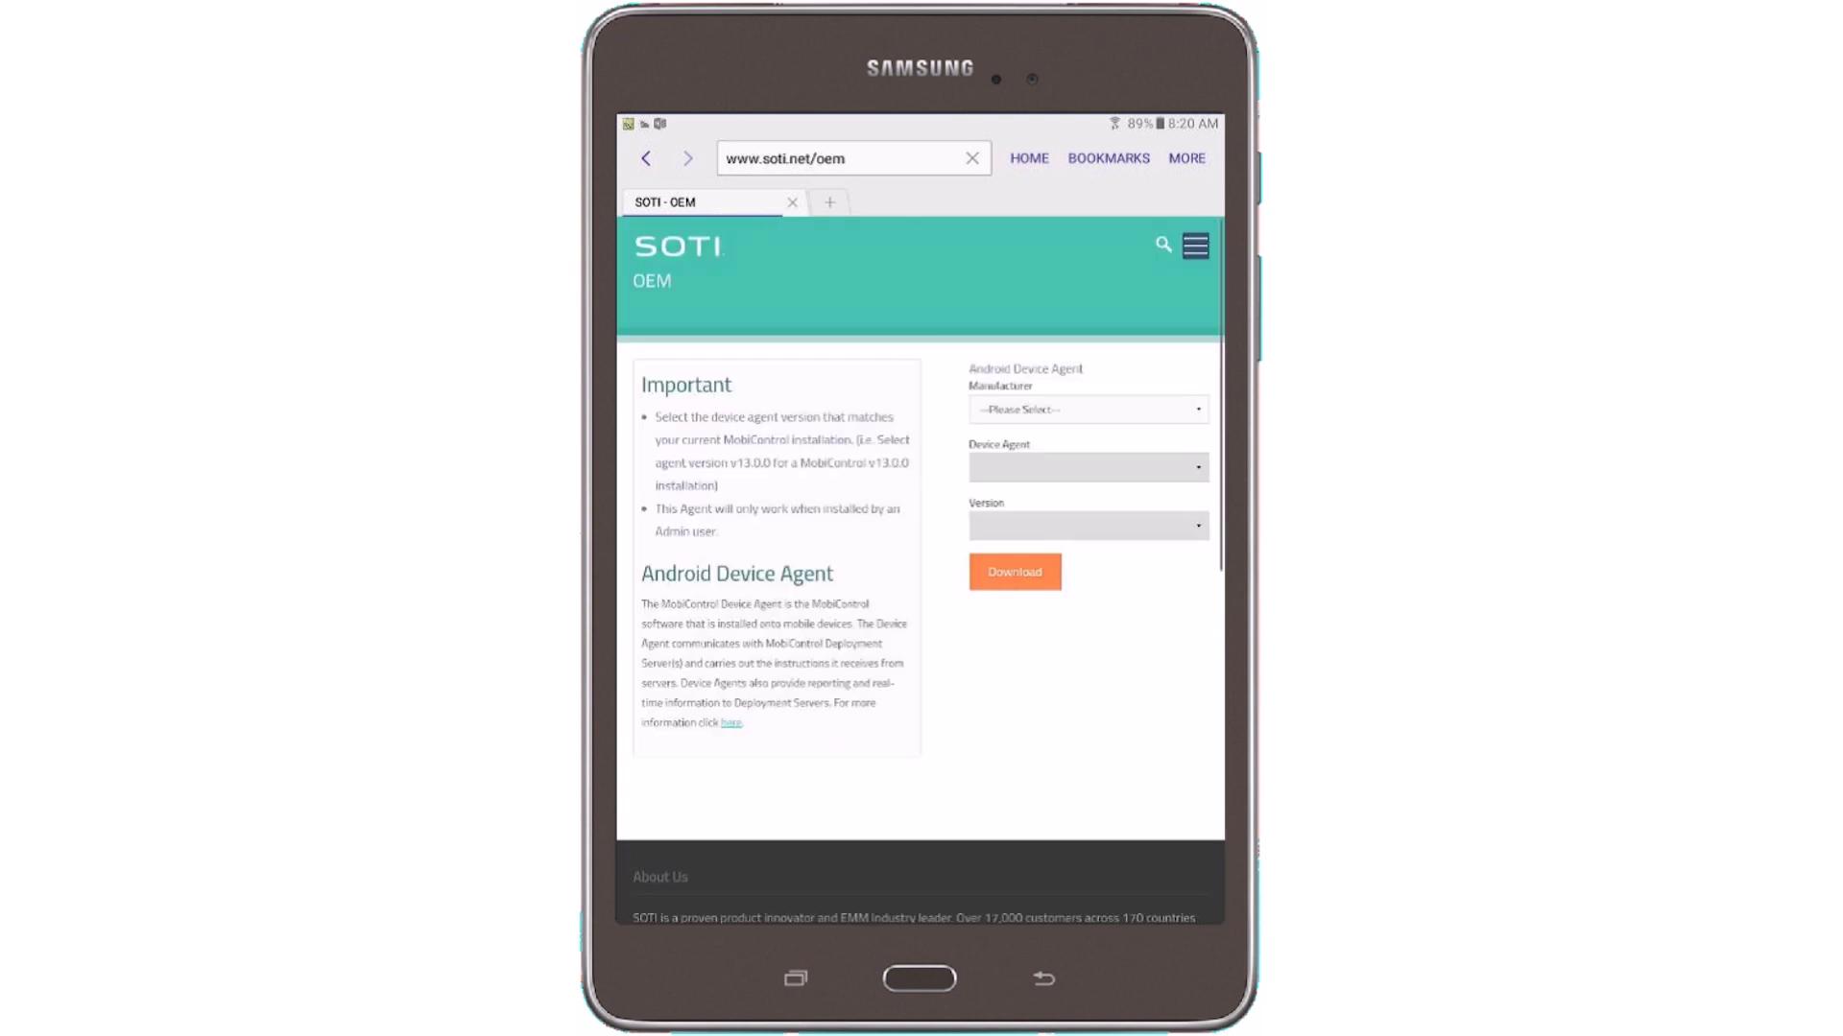
left_click(1195, 407)
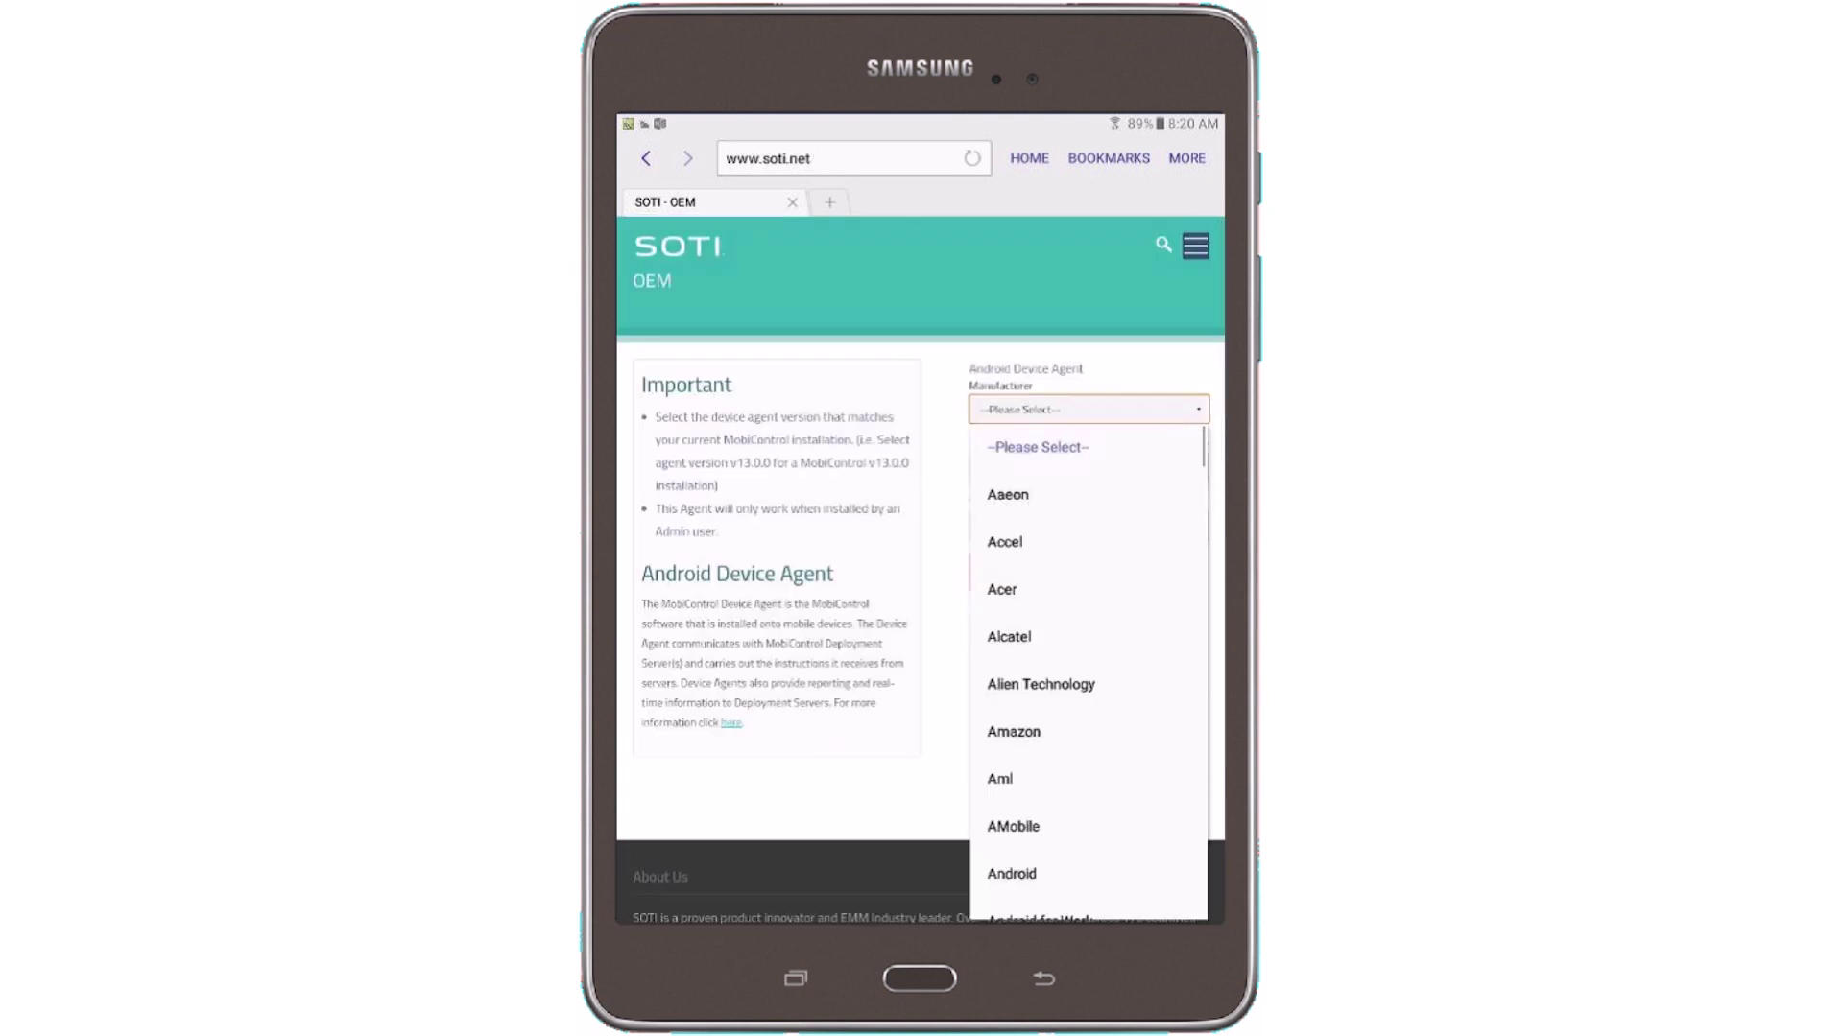
scroll(1089, 662, "down", 10)
scroll(1089, 662, "down", 10)
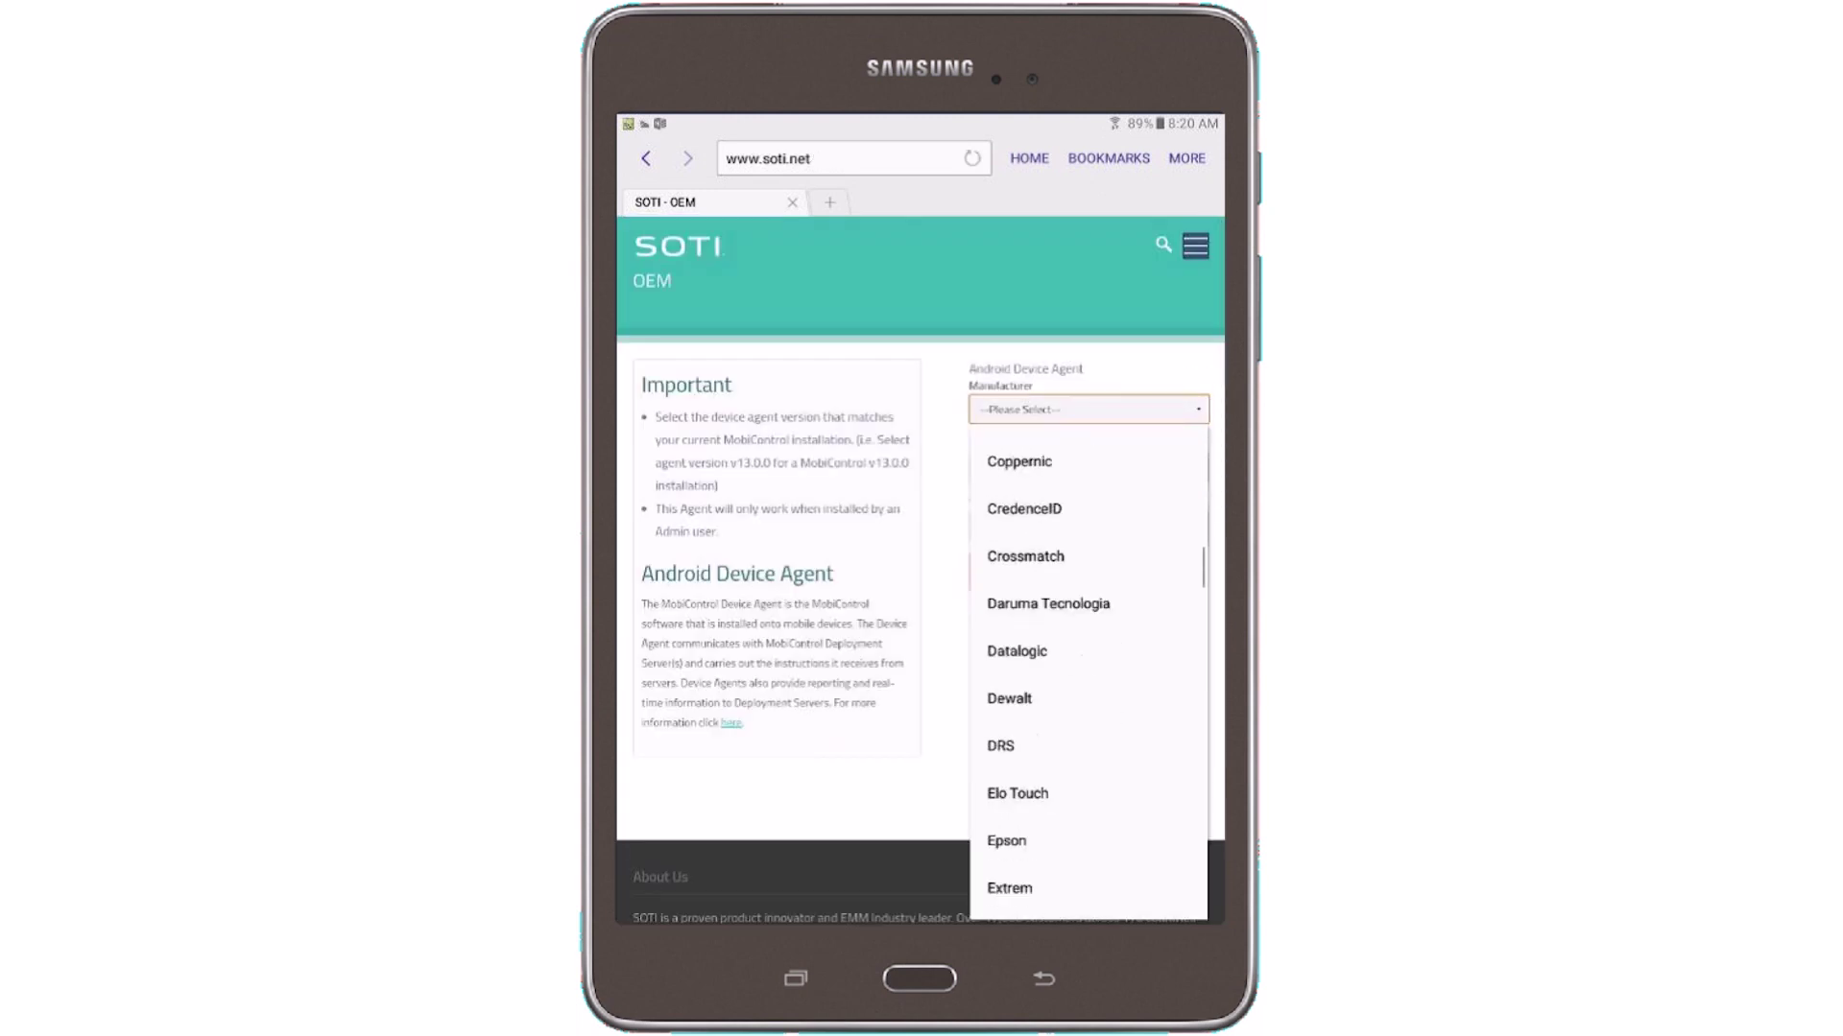
scroll(1088, 662, "down", 10)
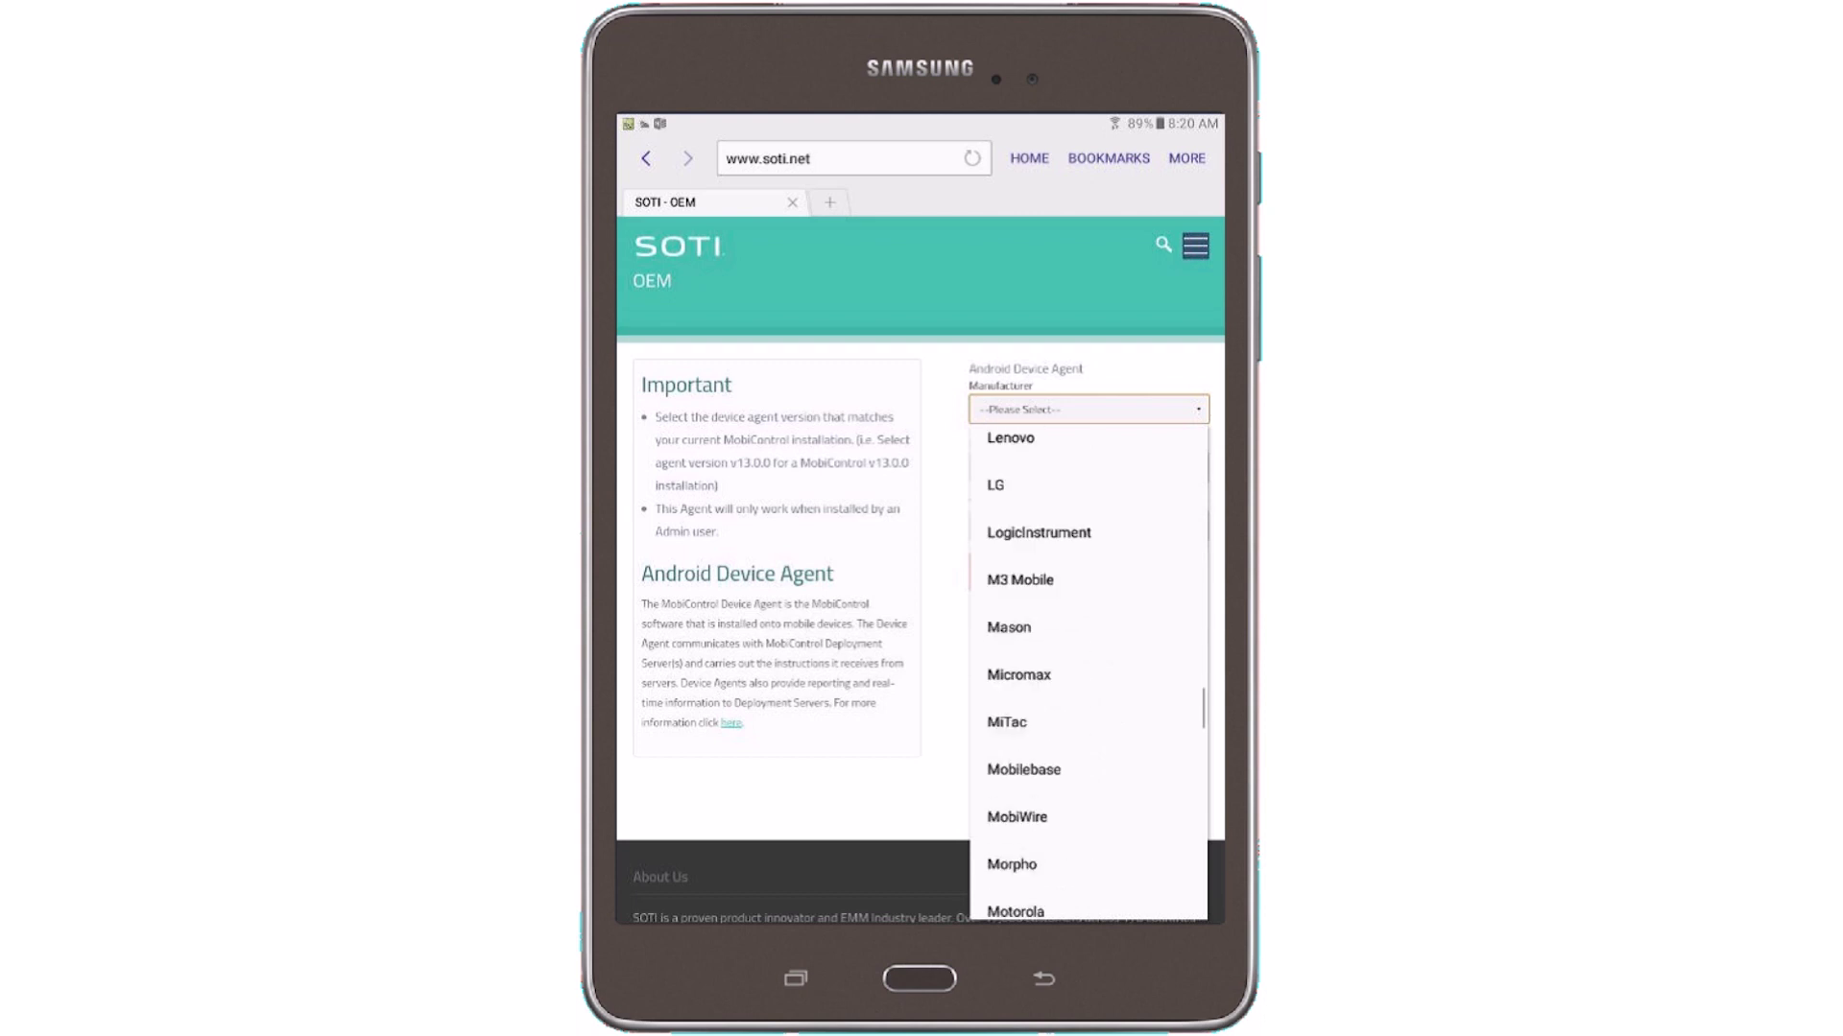
scroll(1088, 662, "up", 6)
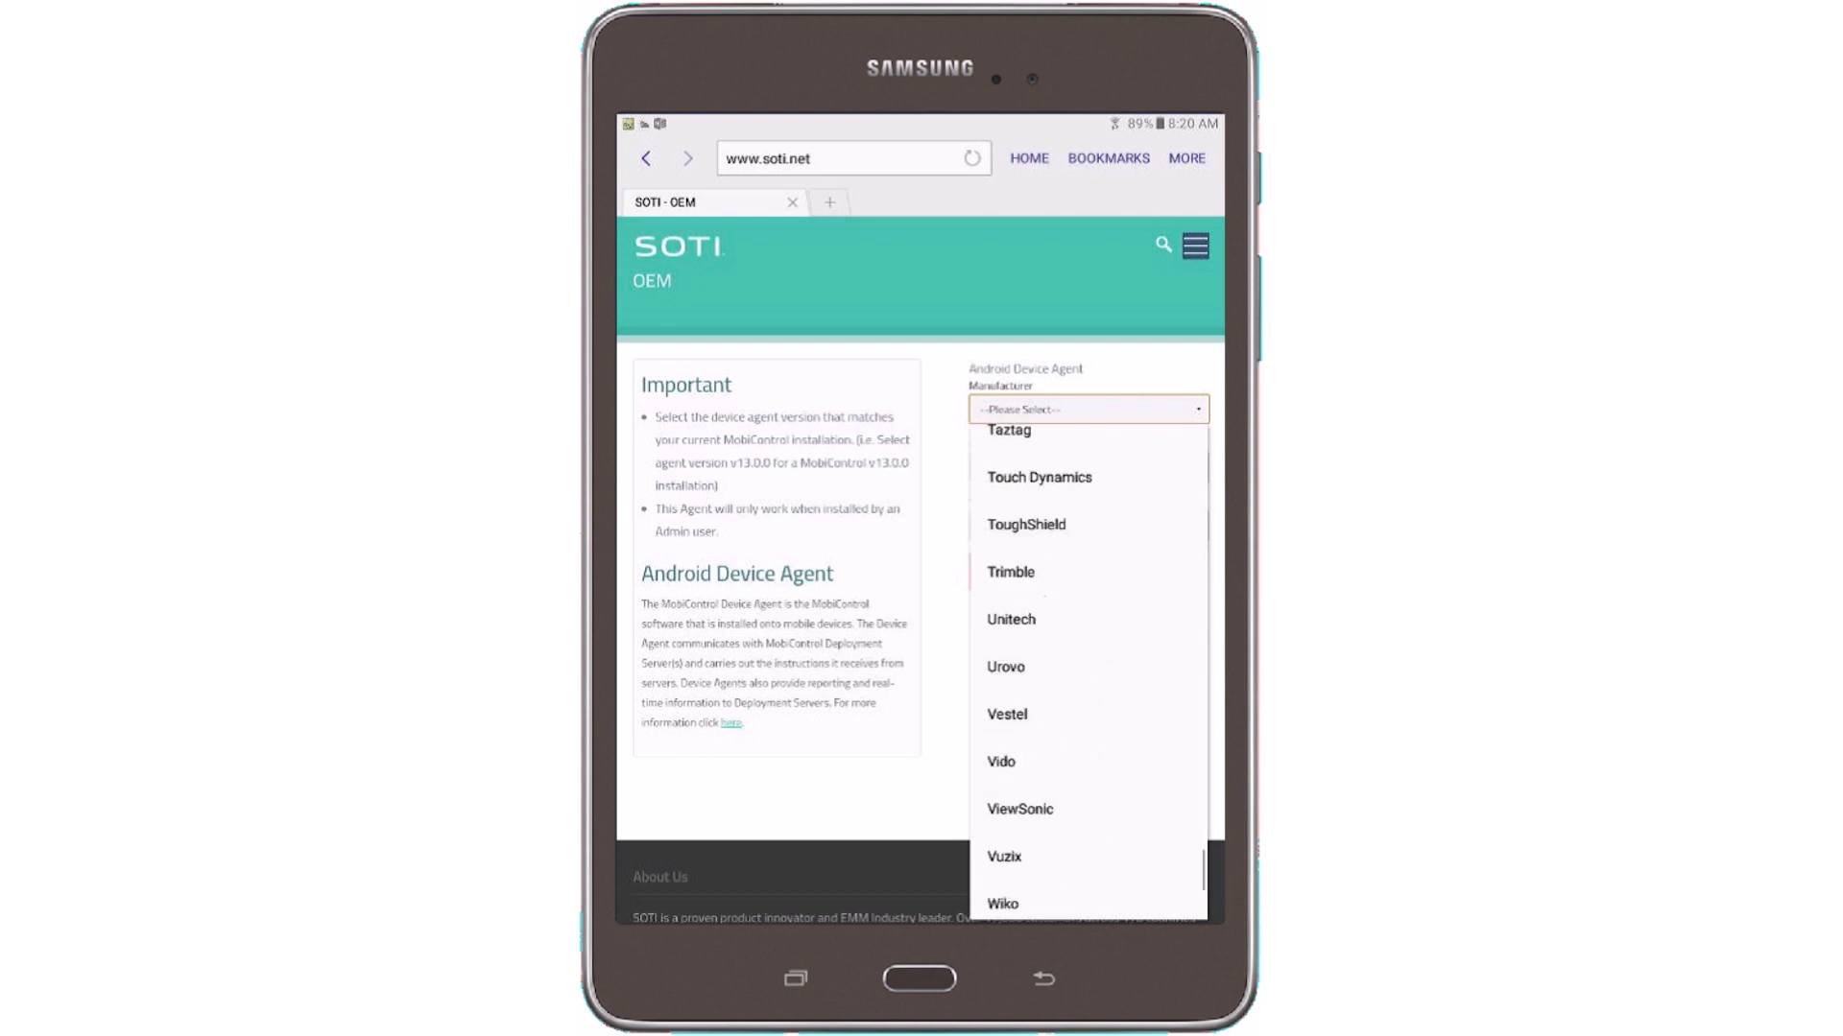
scroll(1088, 662, "up", 3)
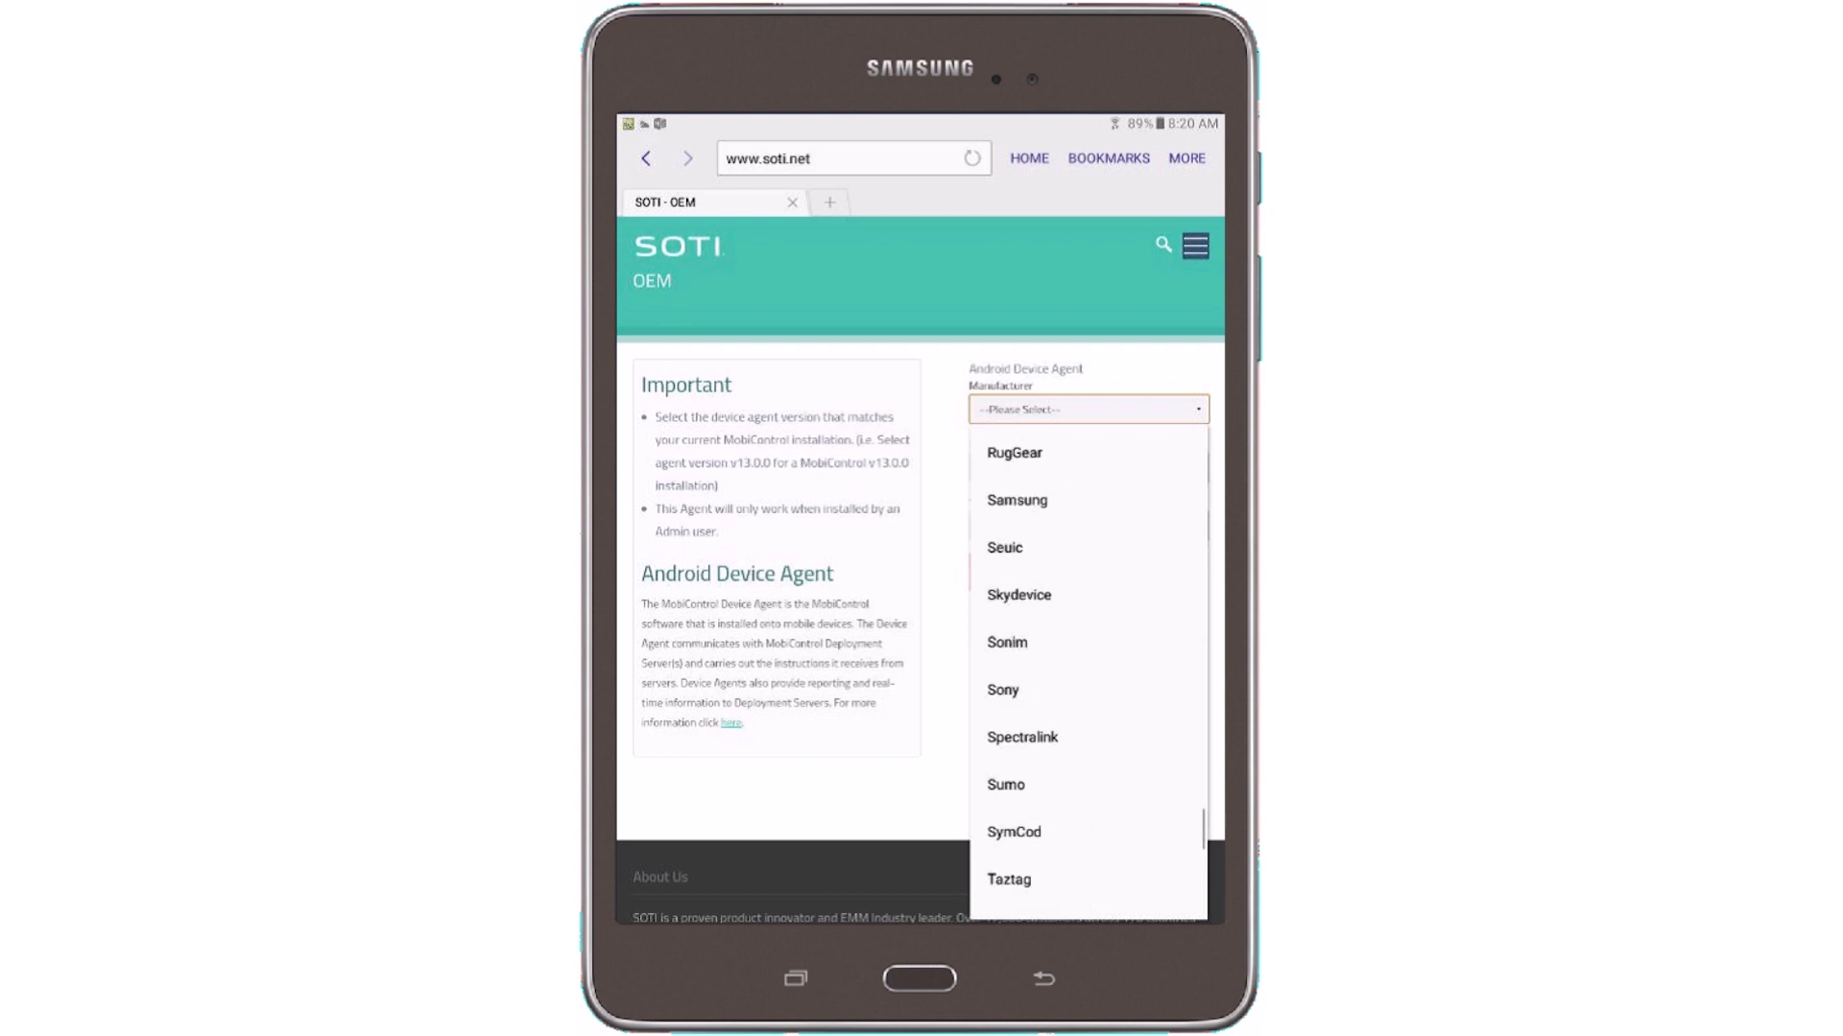
left_click(1007, 608)
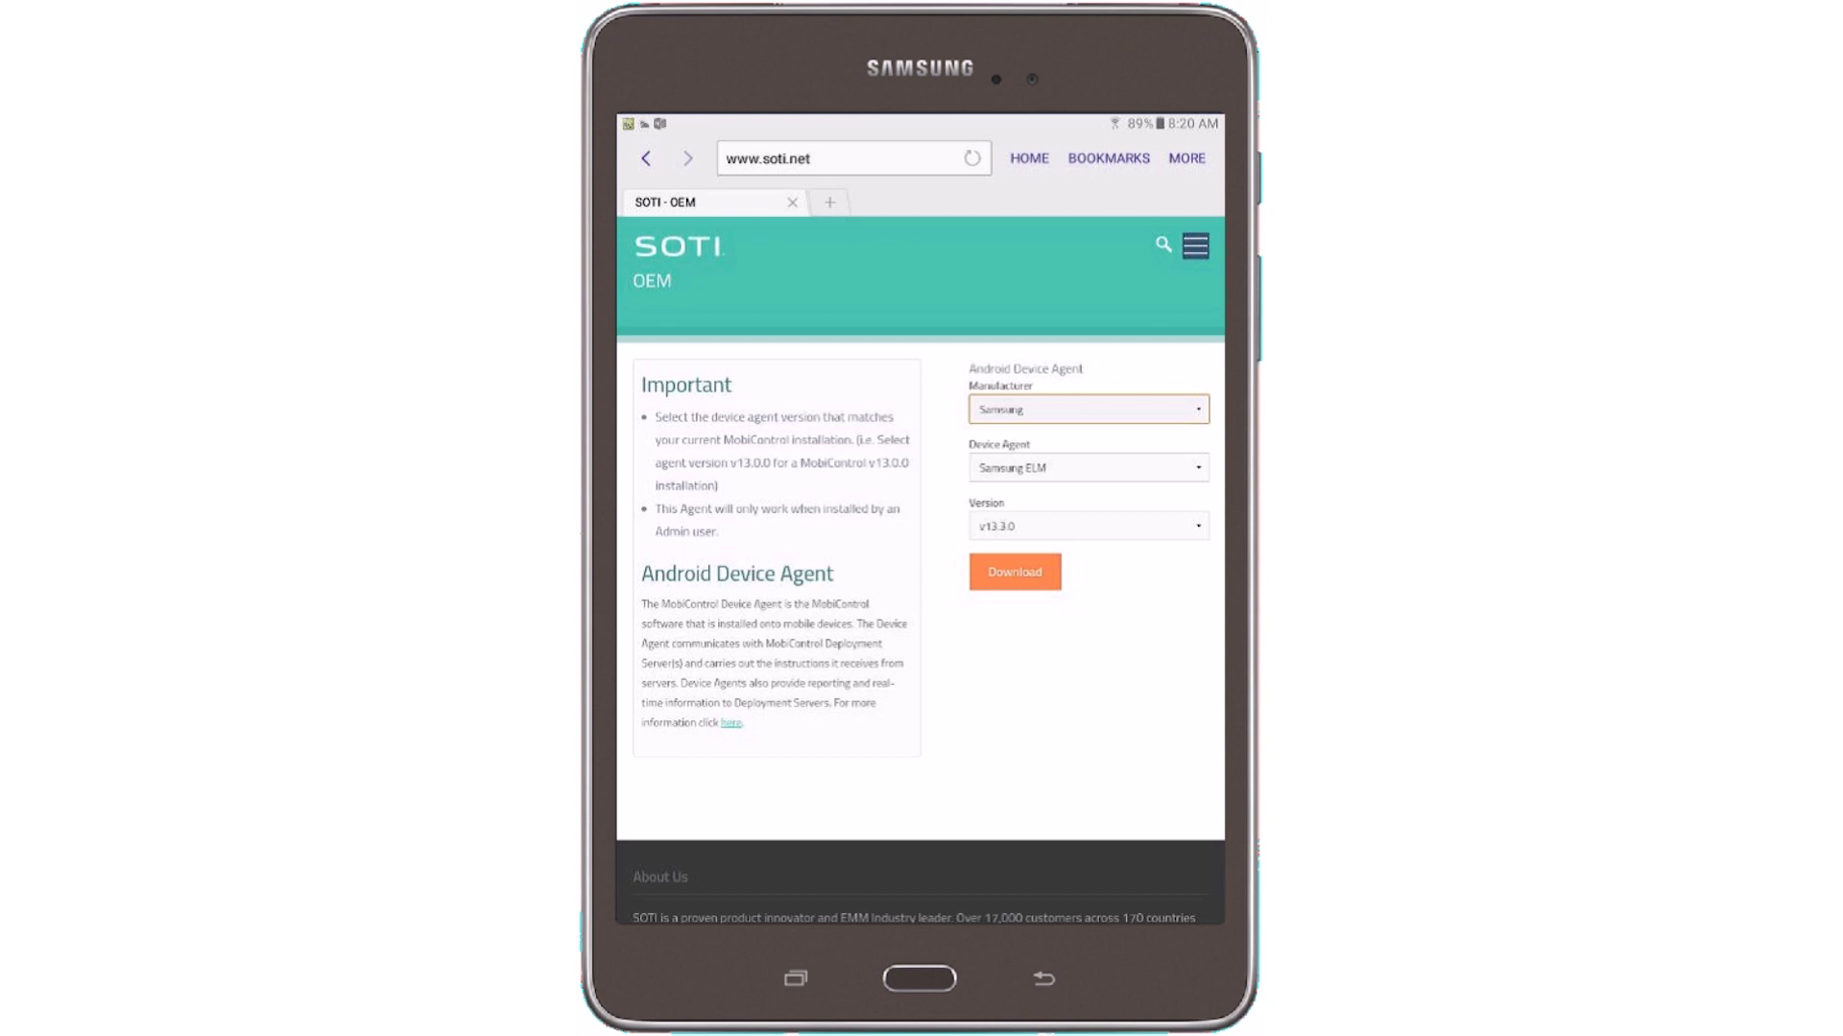
left_click(1195, 524)
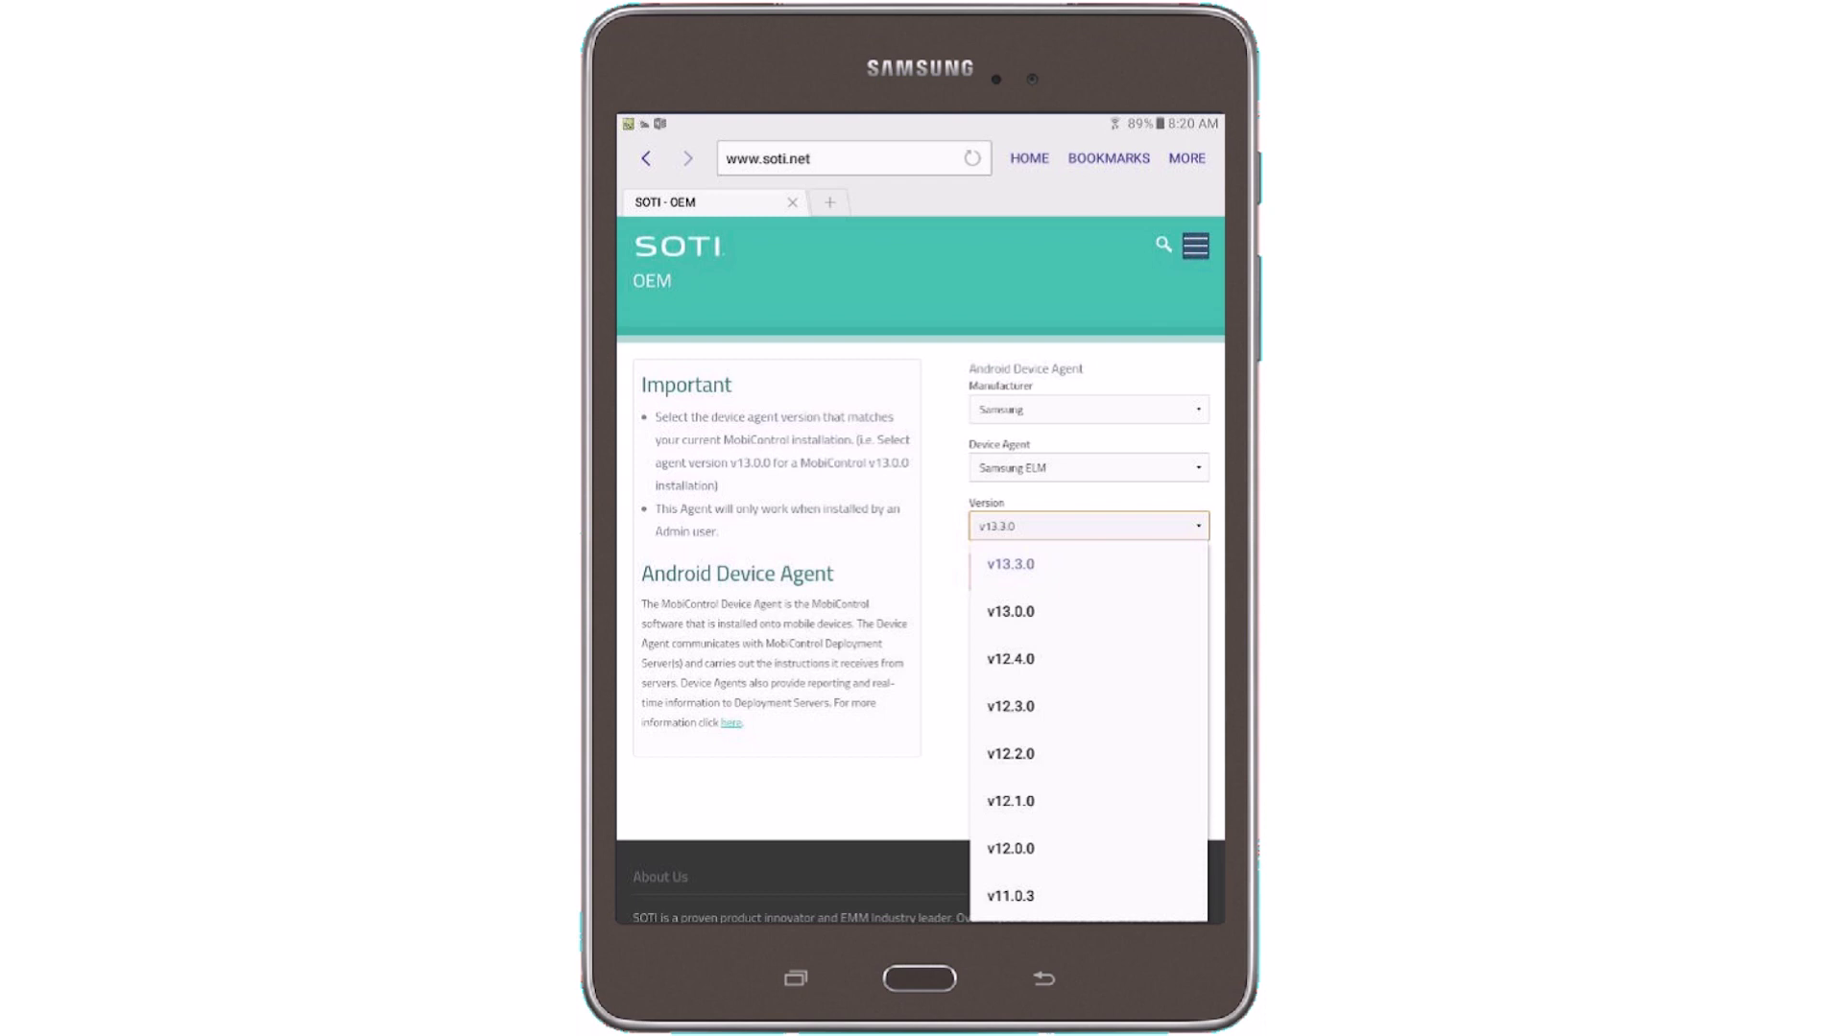
left_click(1010, 565)
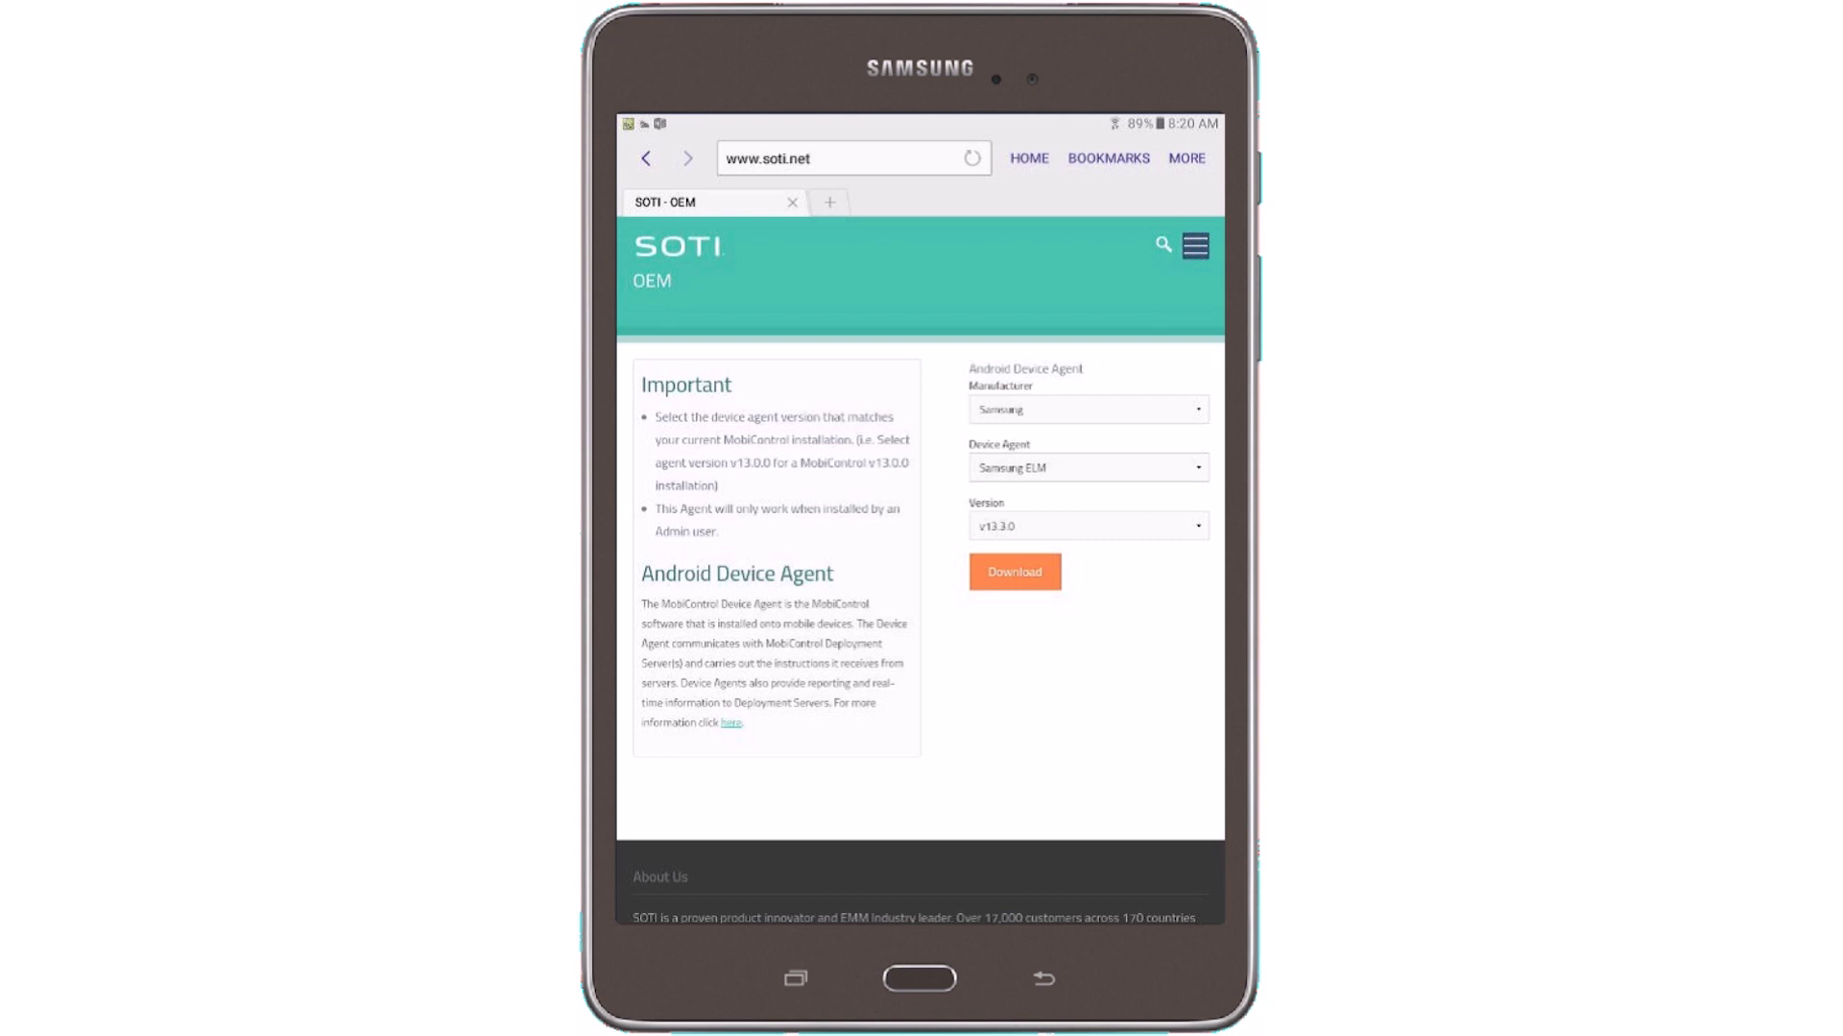
Download the Samsung ELM agent APK and open it from the notifications
left_click(1015, 572)
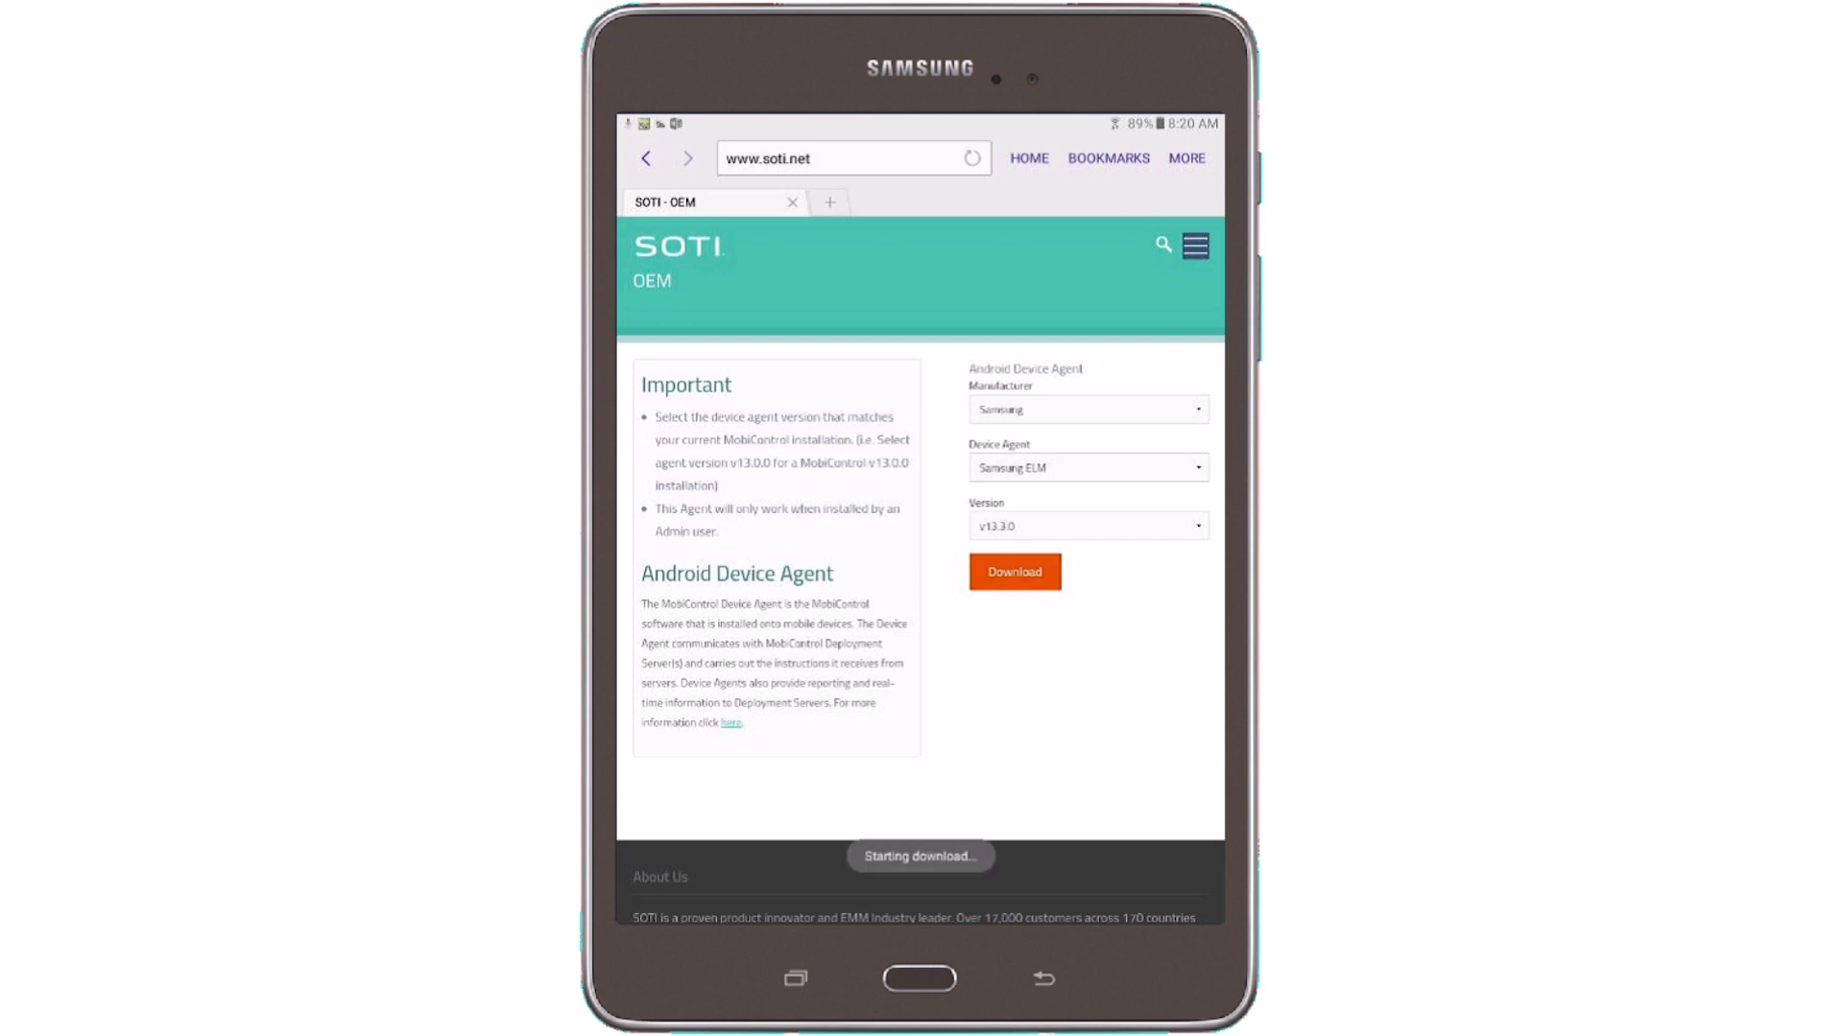
left_click_drag(920, 117, 919, 595)
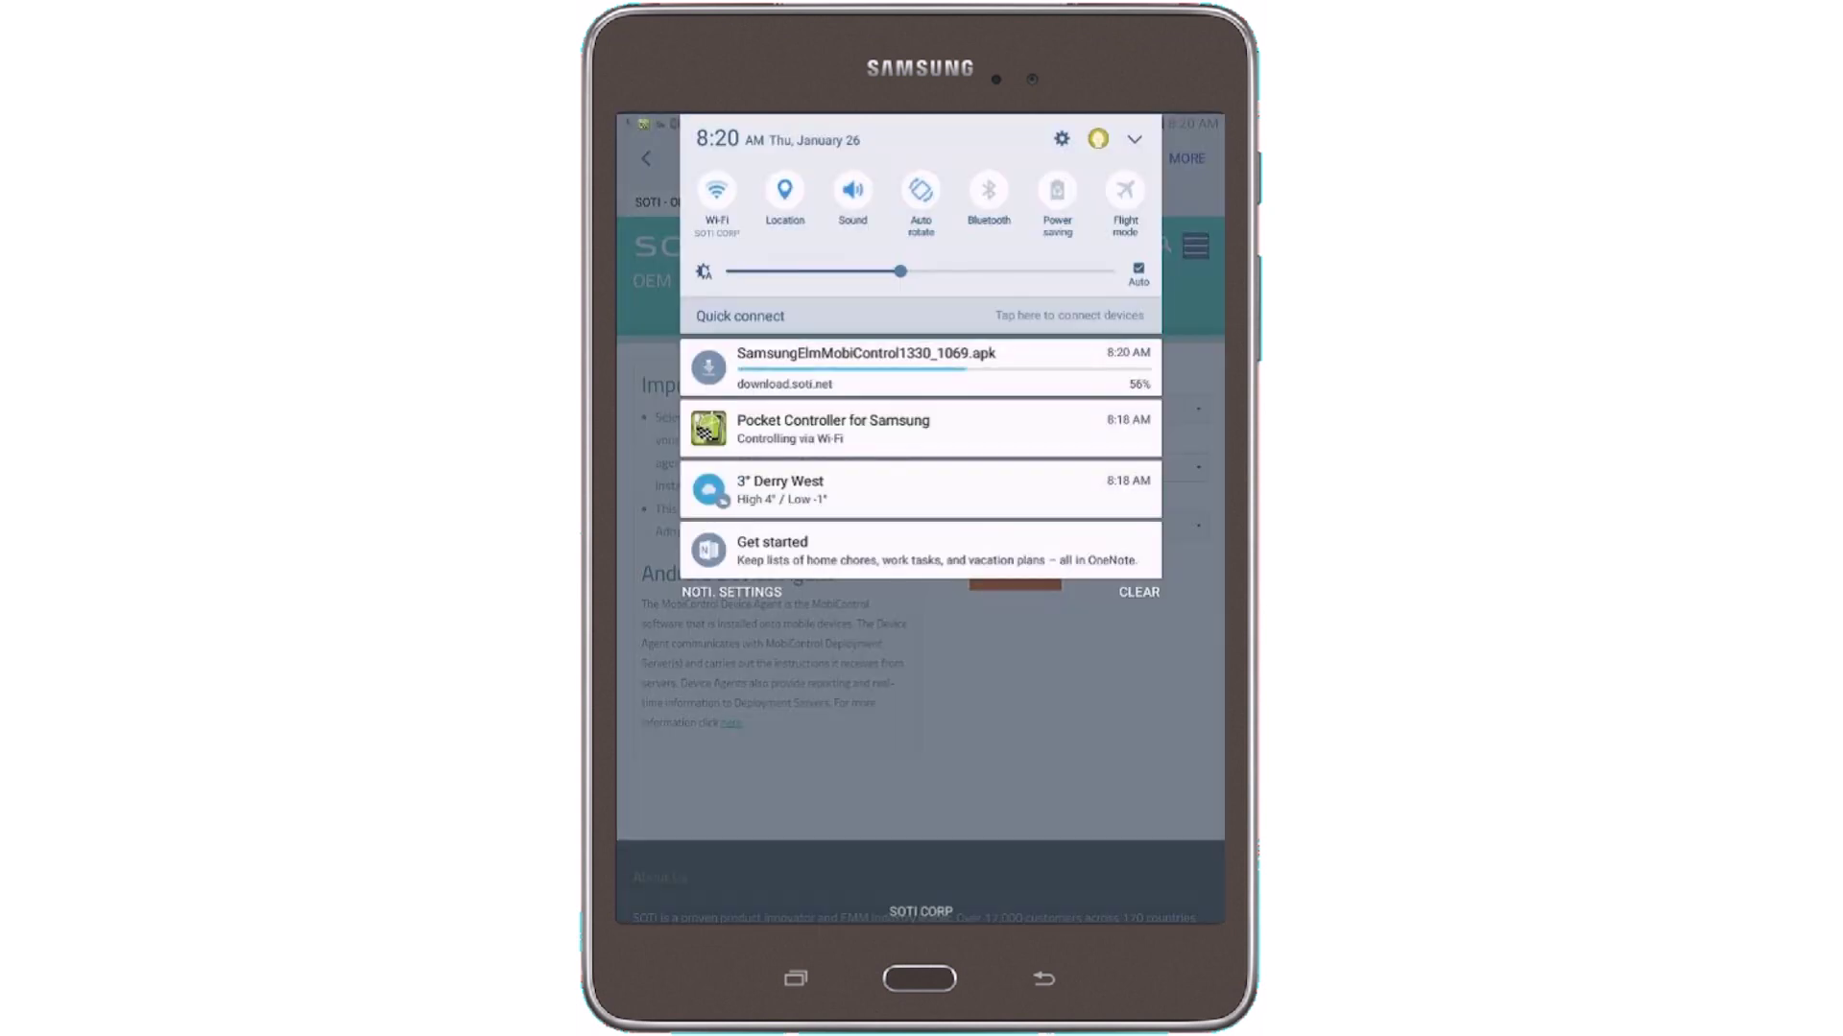
left_click(864, 367)
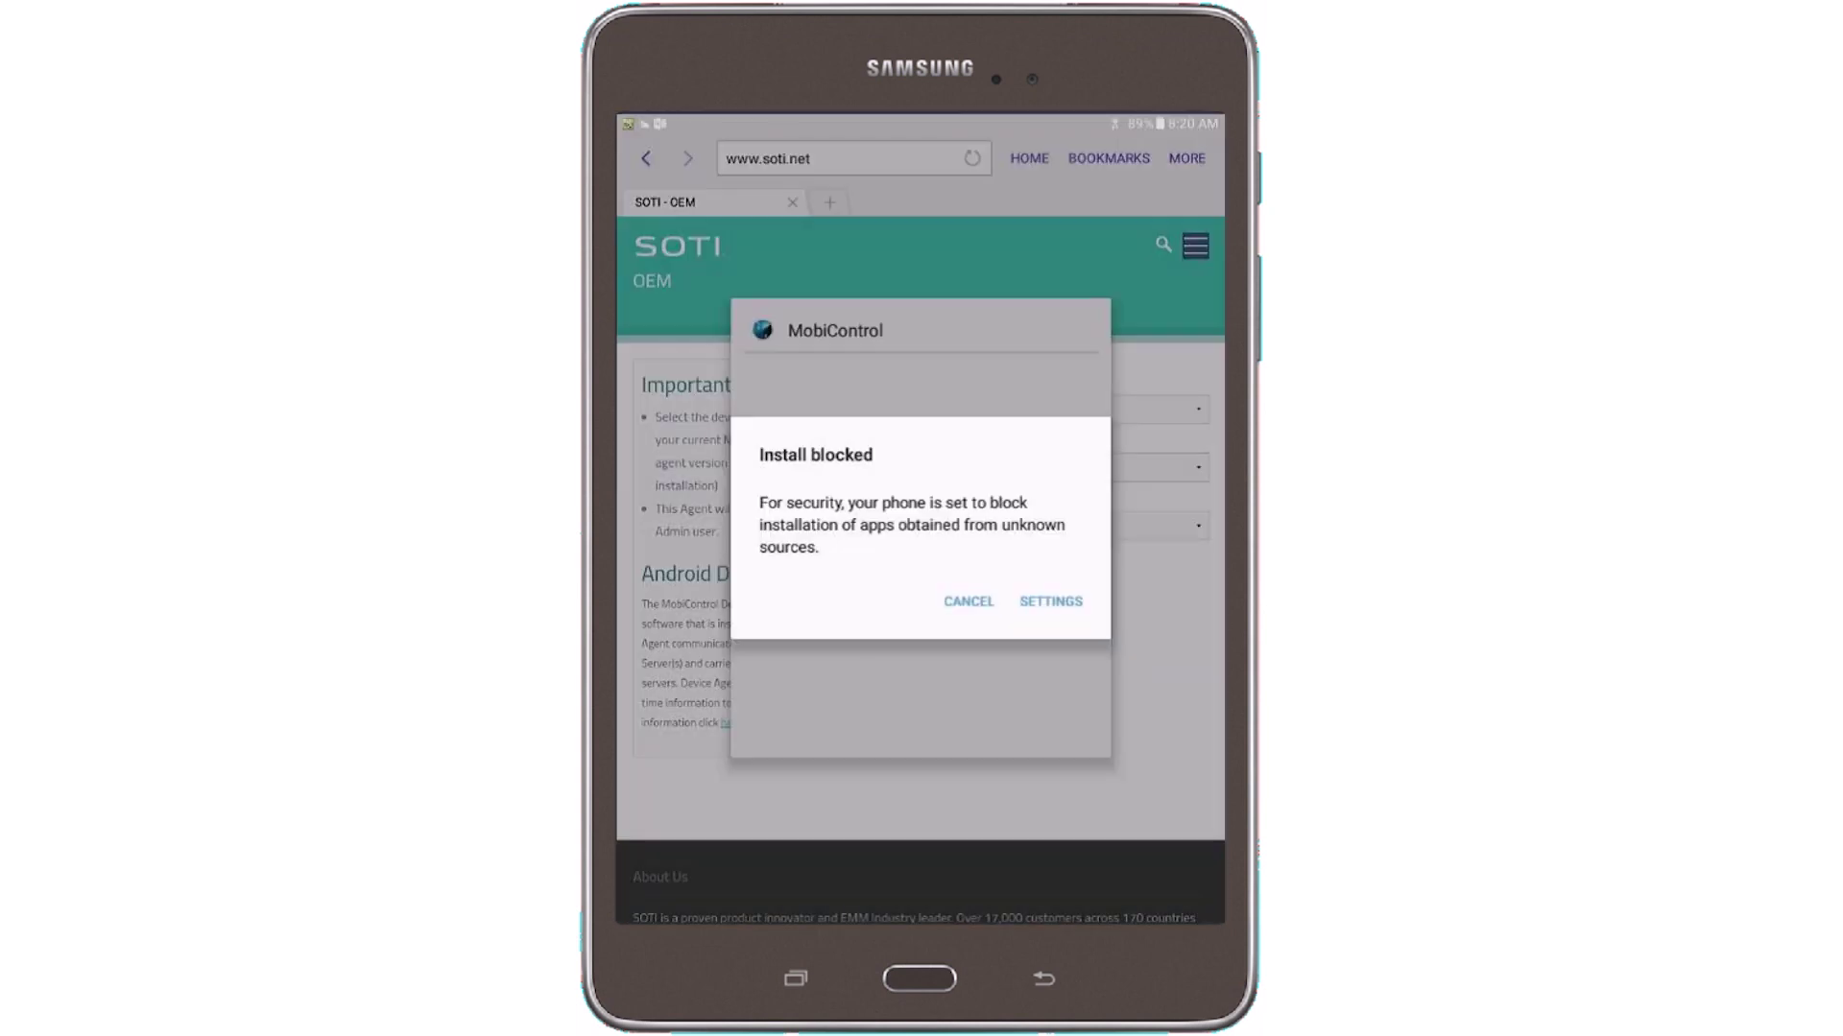
Allow this one unknown-source installation and install the MobiControl app
left_click(1052, 597)
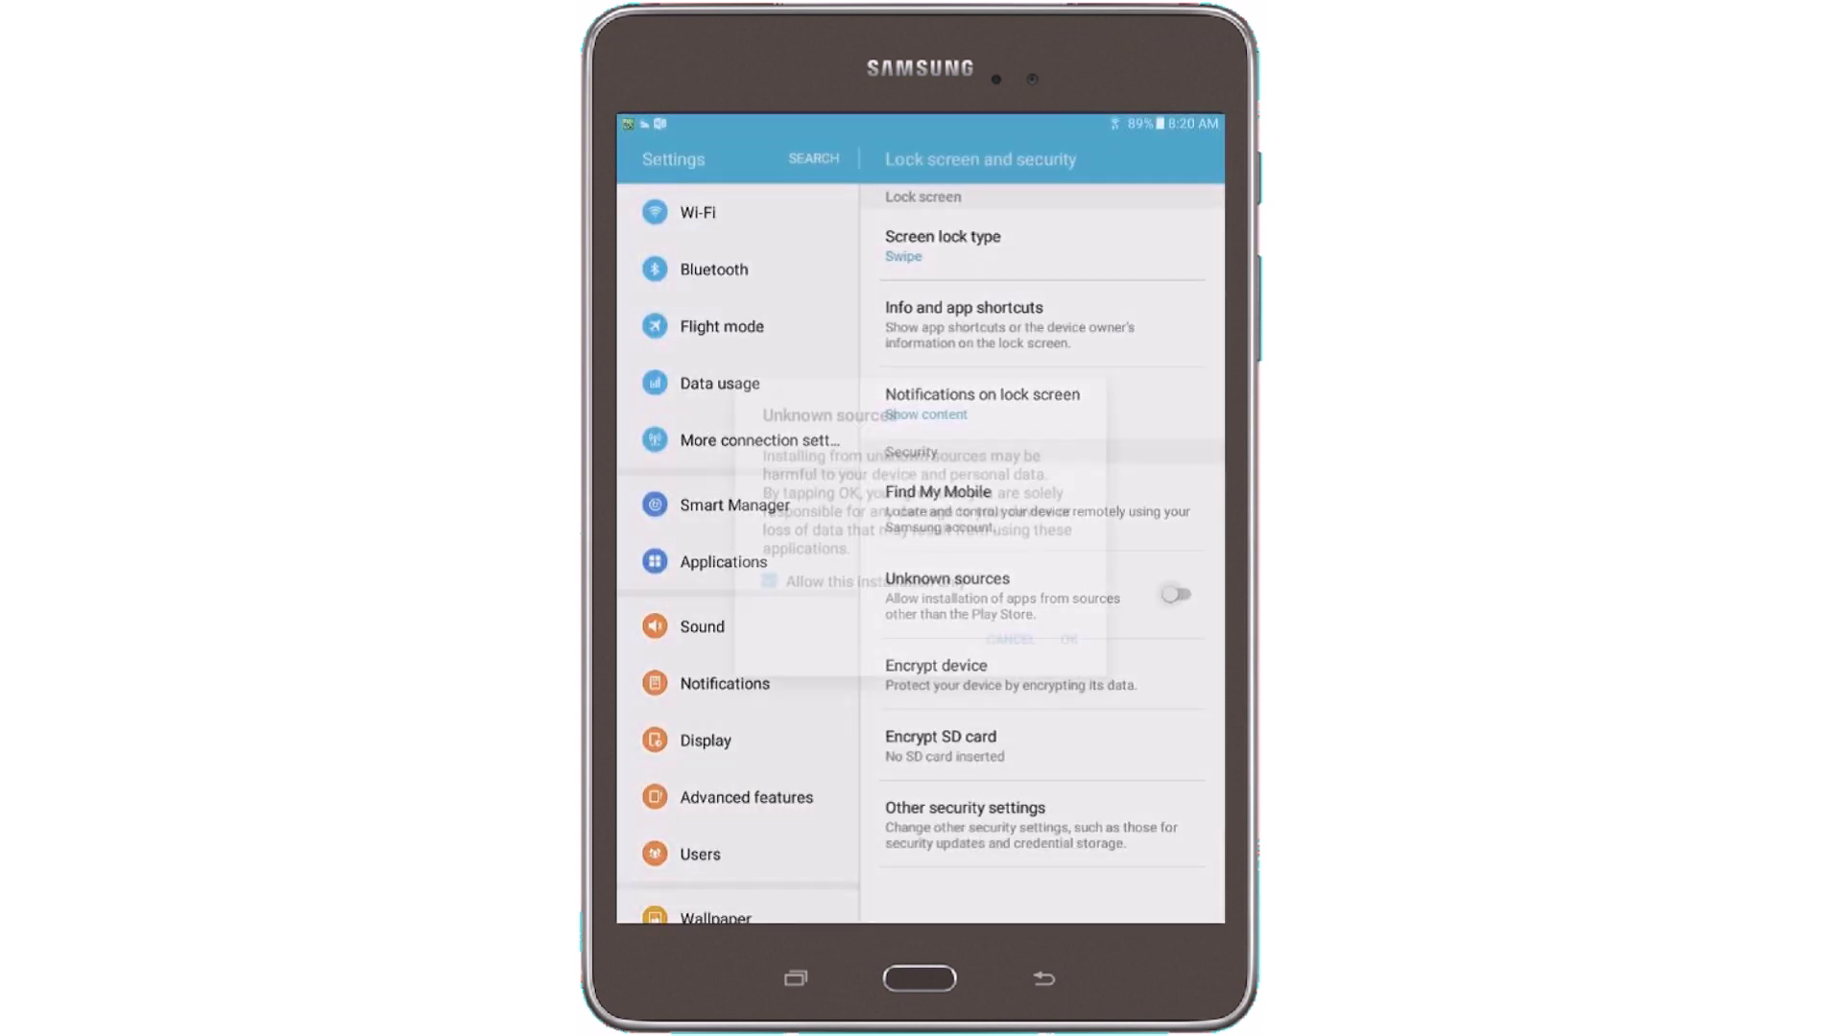
left_click(1073, 642)
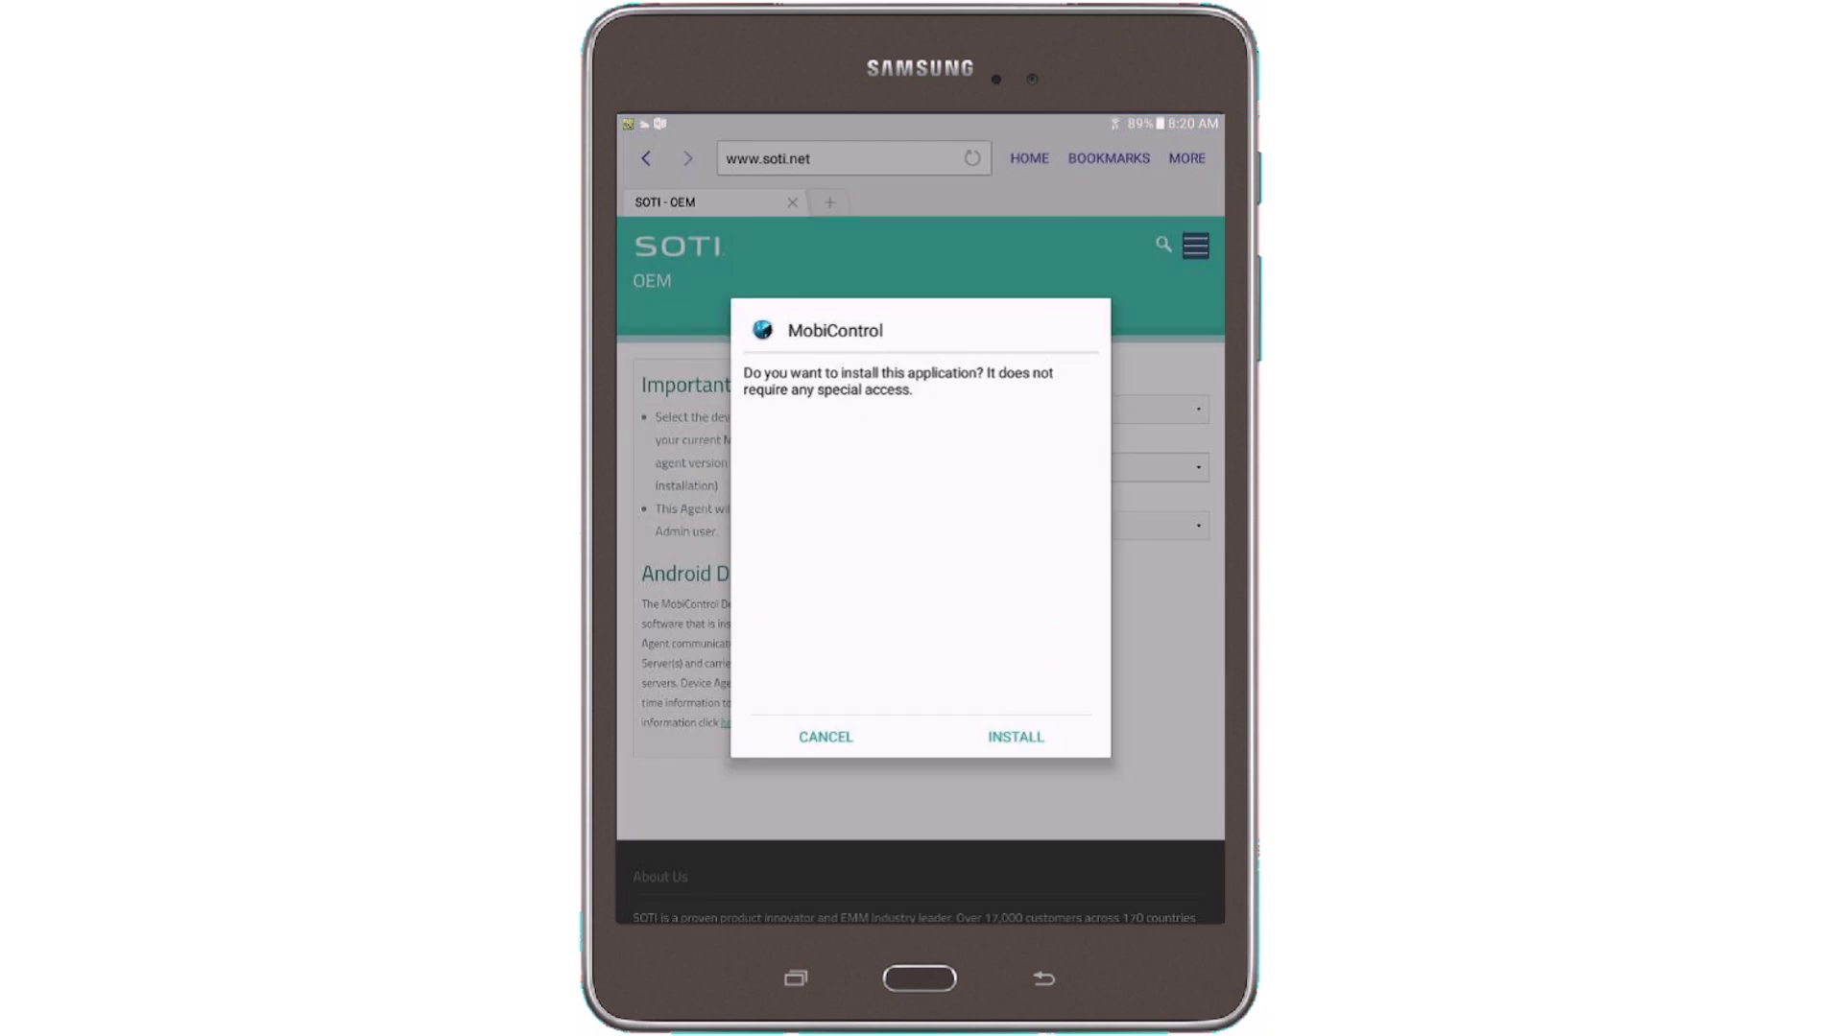
left_click(1015, 736)
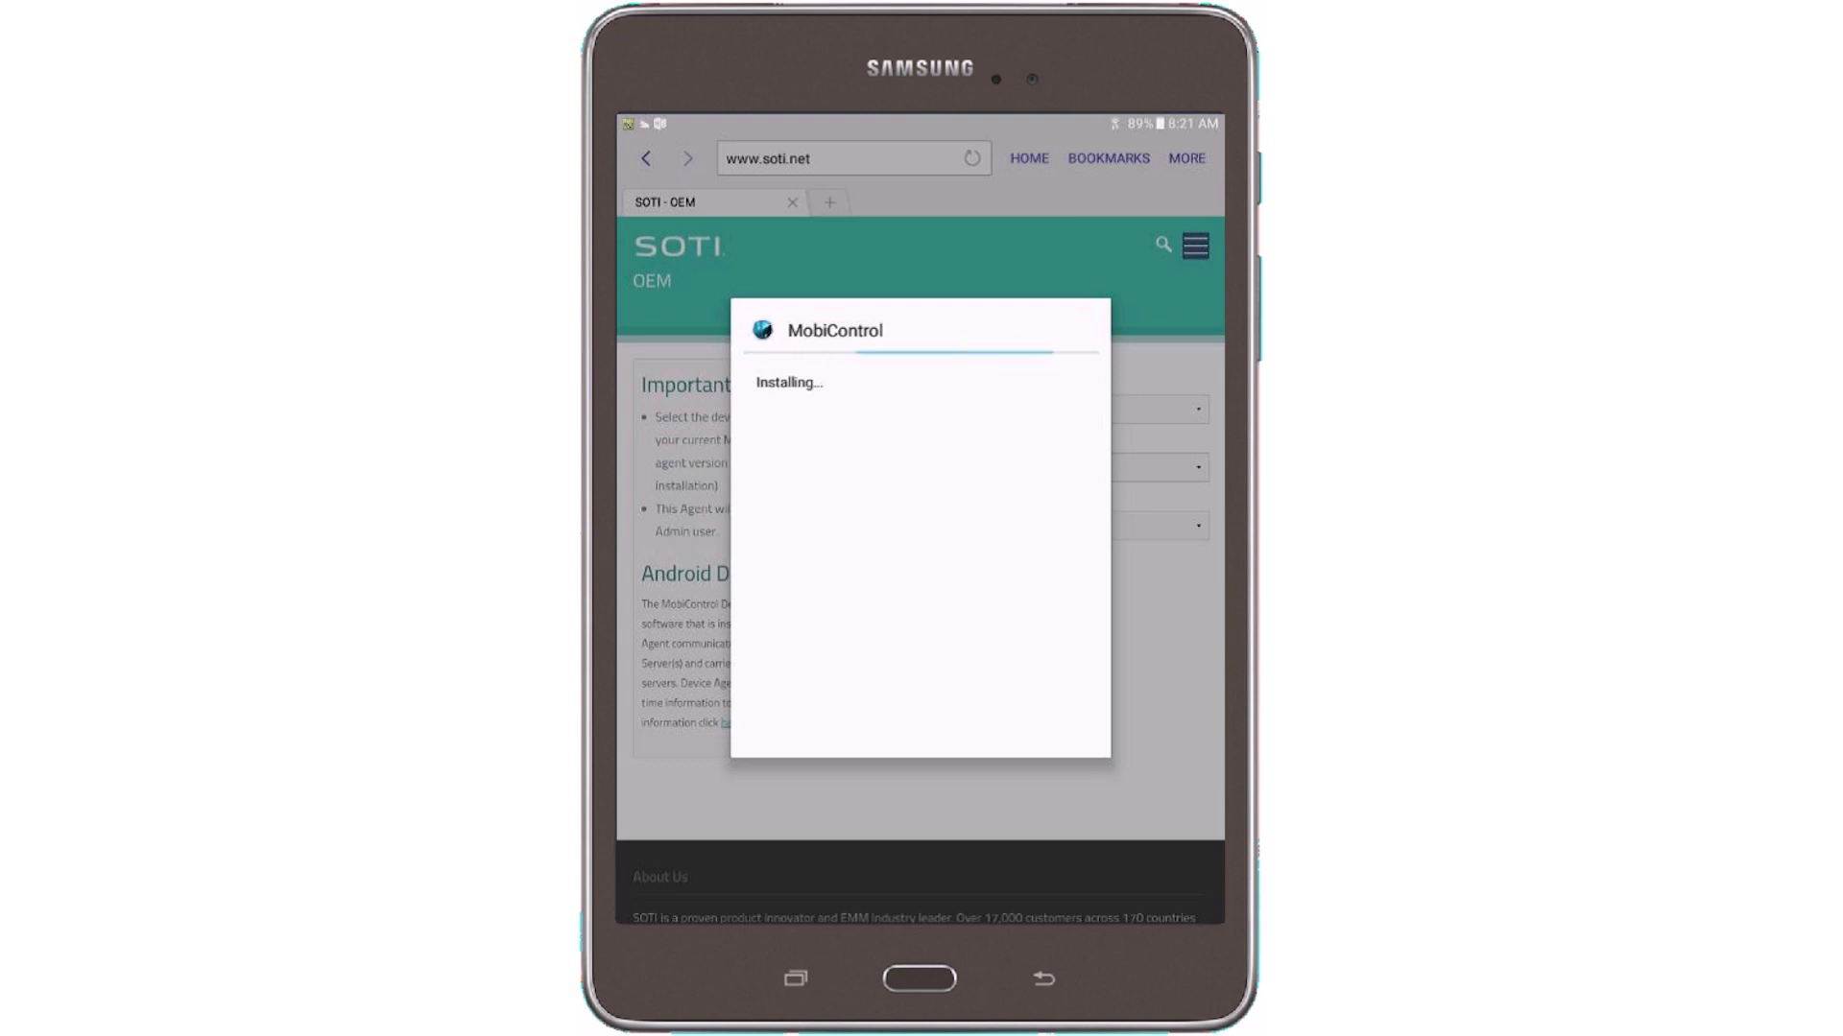
left_click(1015, 734)
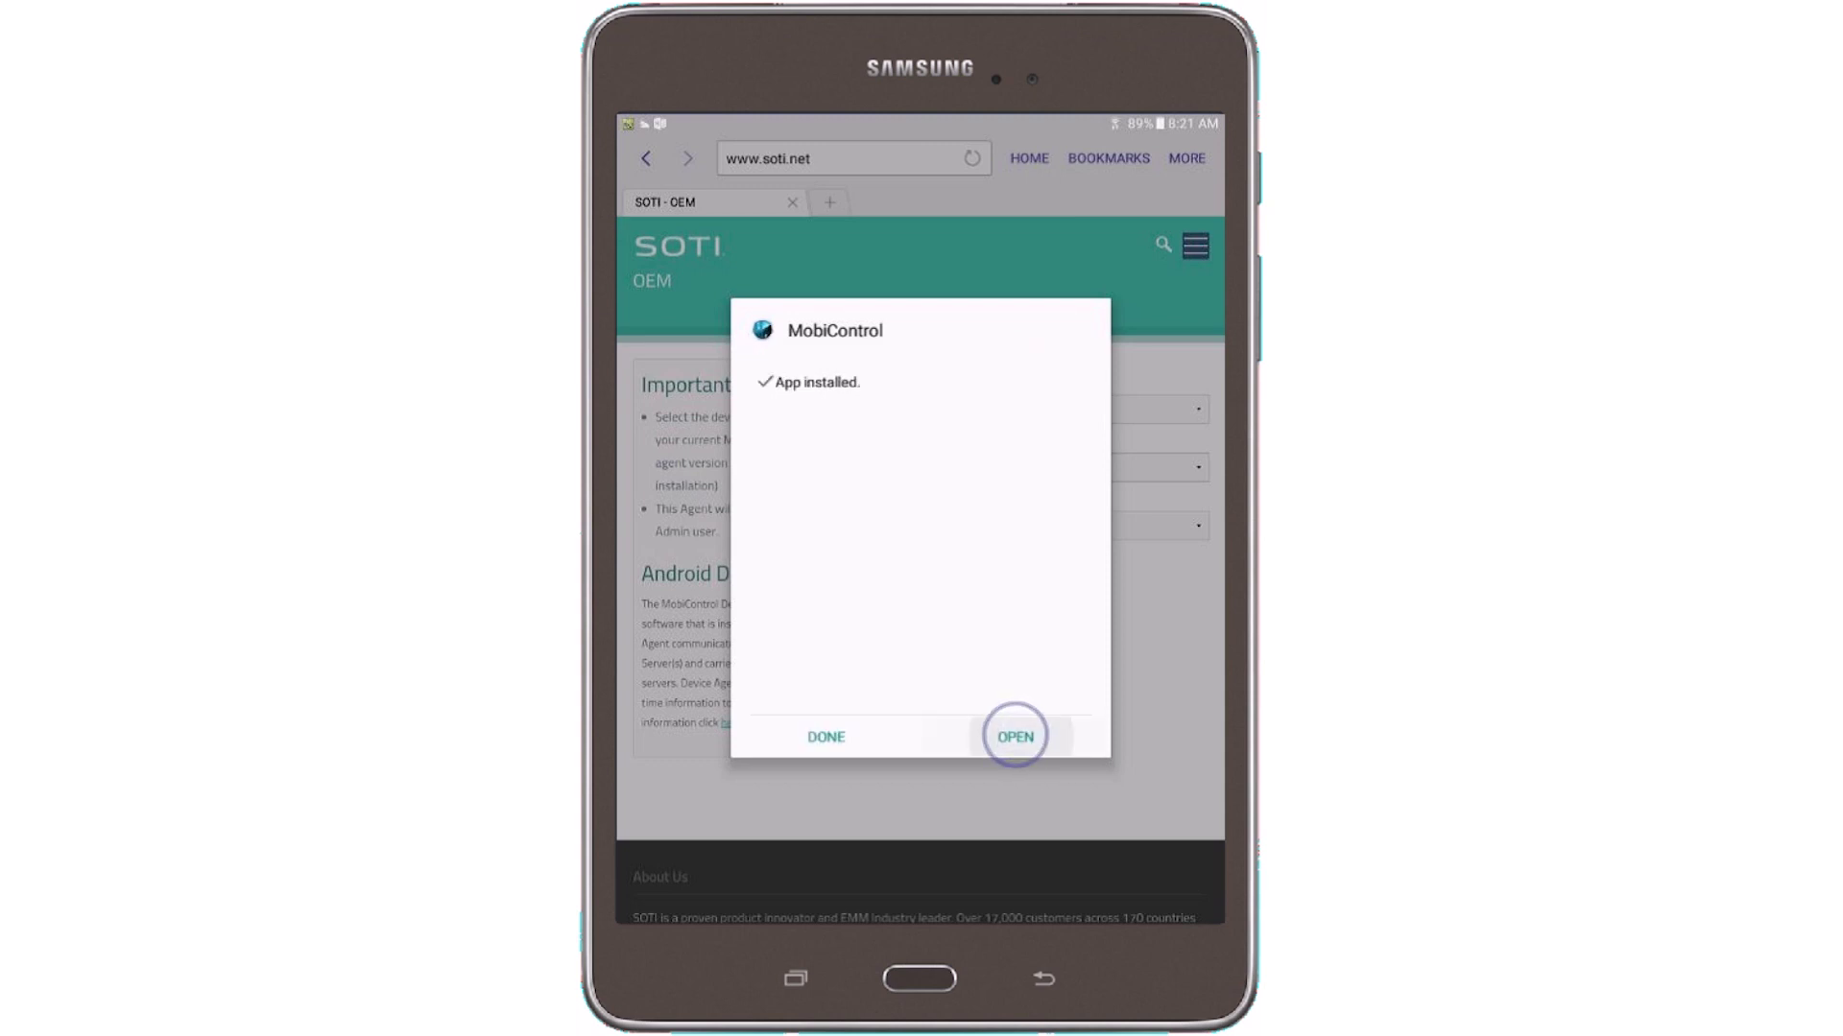
Launch MobiControl and allow camera, contacts, phone, media and location permissions
left_click(1016, 734)
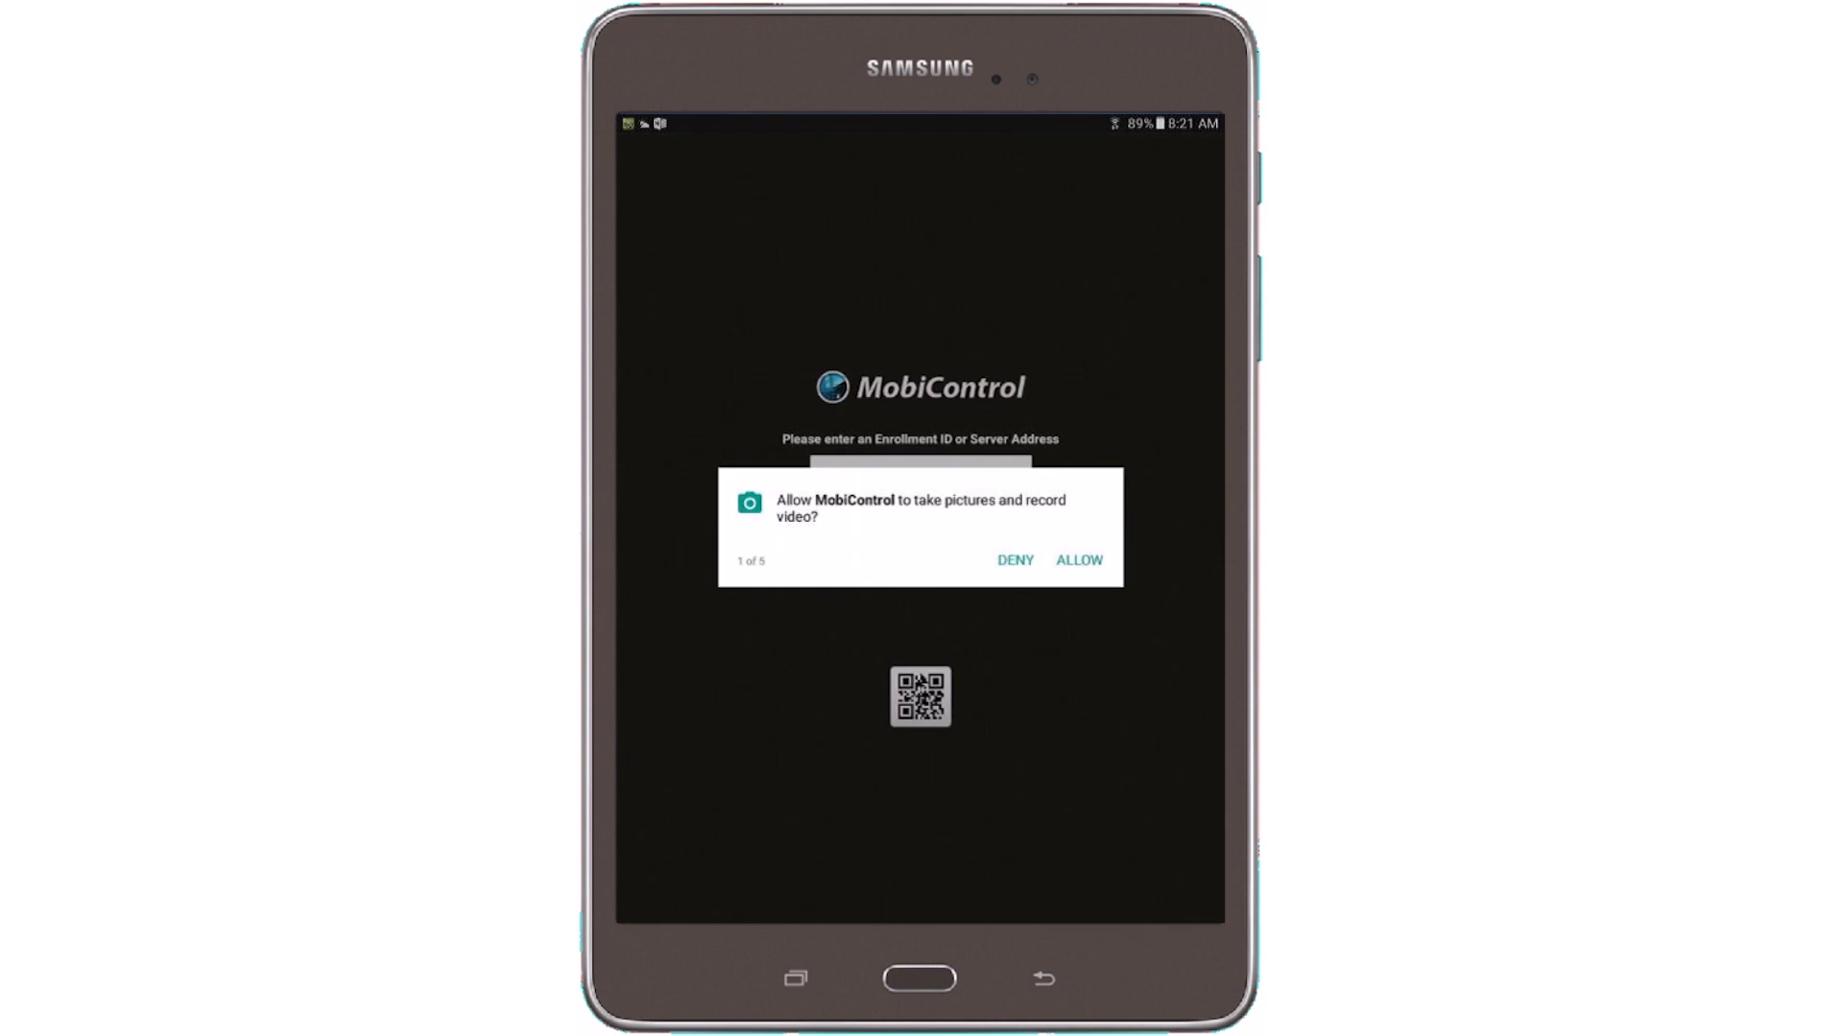
left_click(1078, 561)
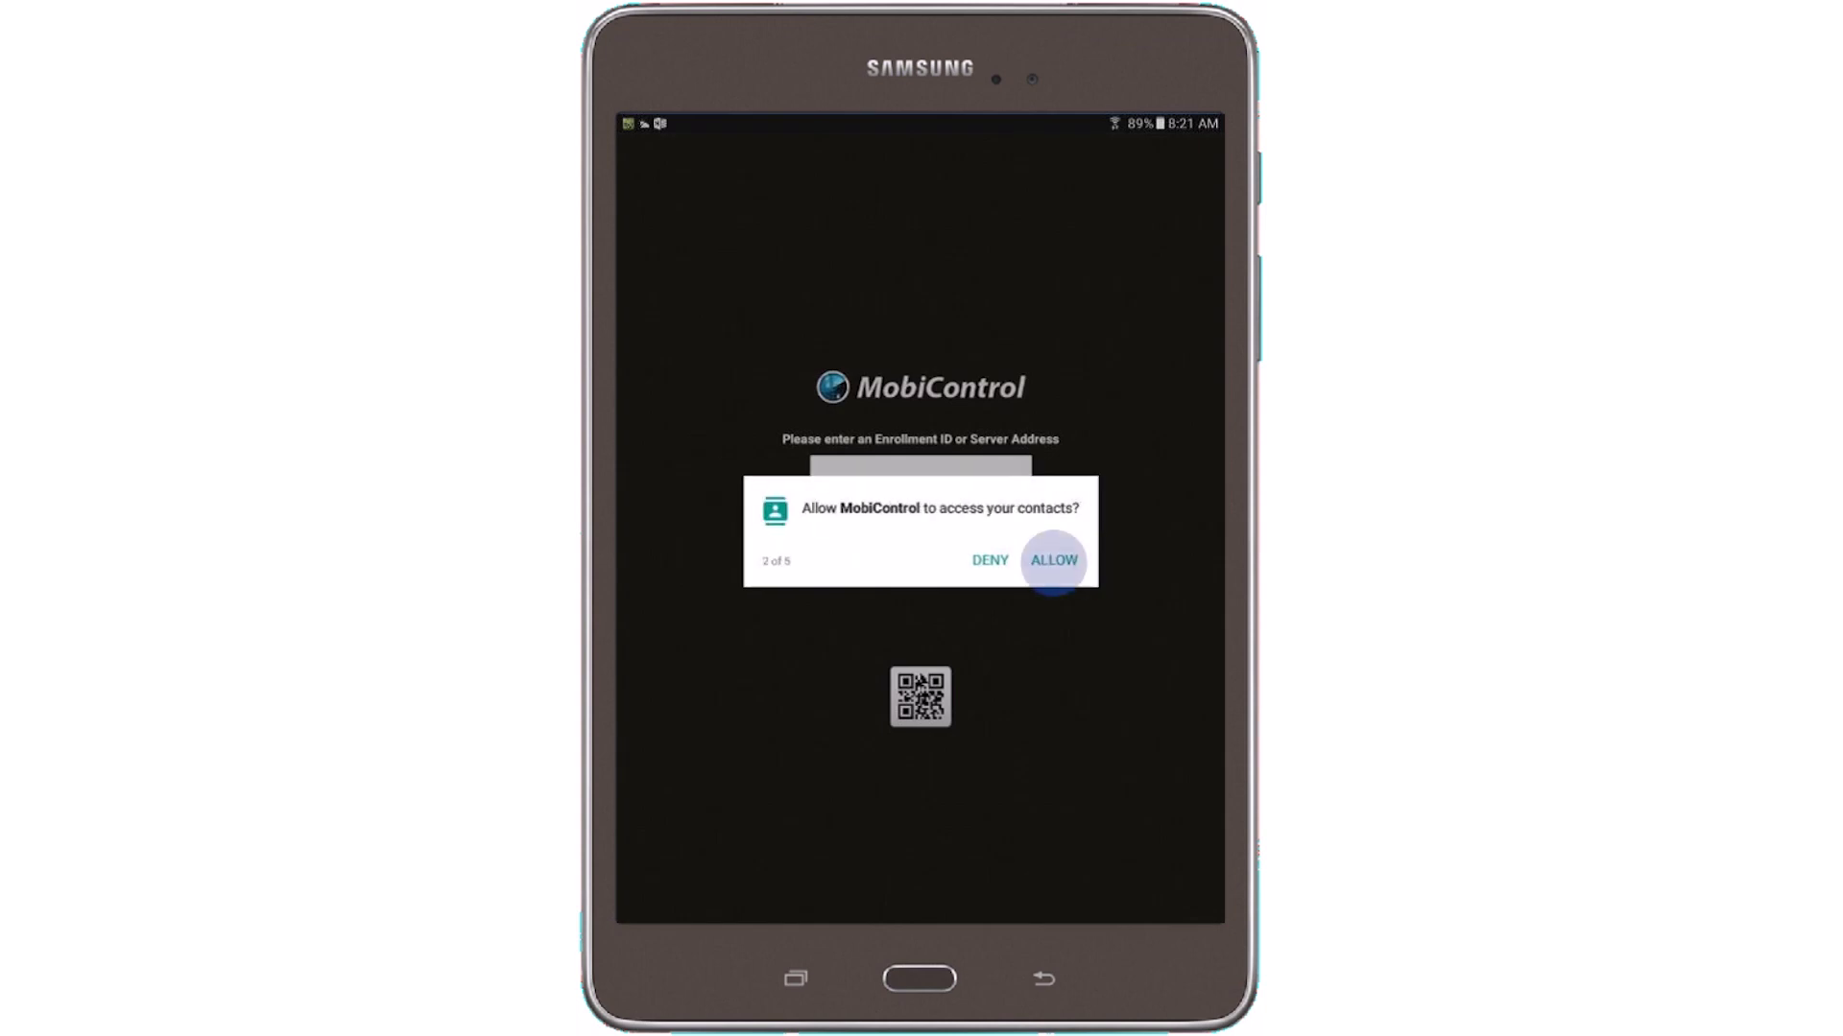
left_click(1053, 561)
left_click(1079, 561)
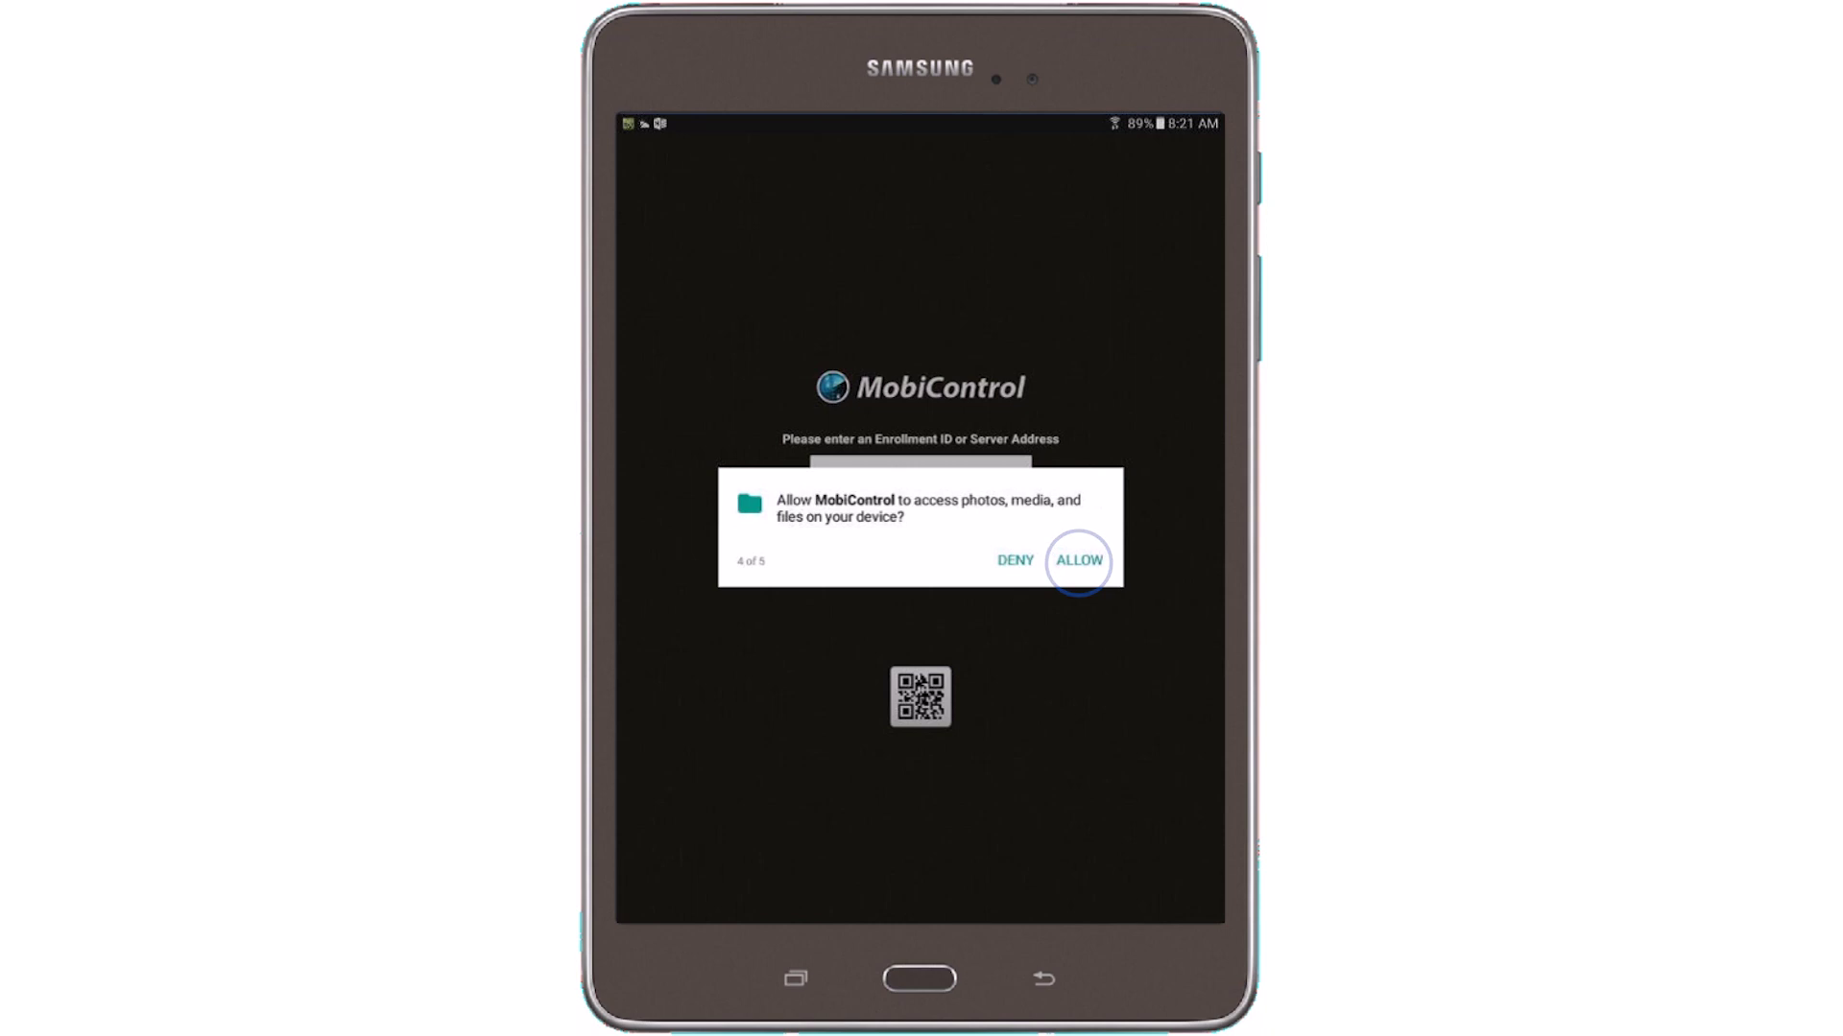
left_click(1079, 561)
left_click(1079, 560)
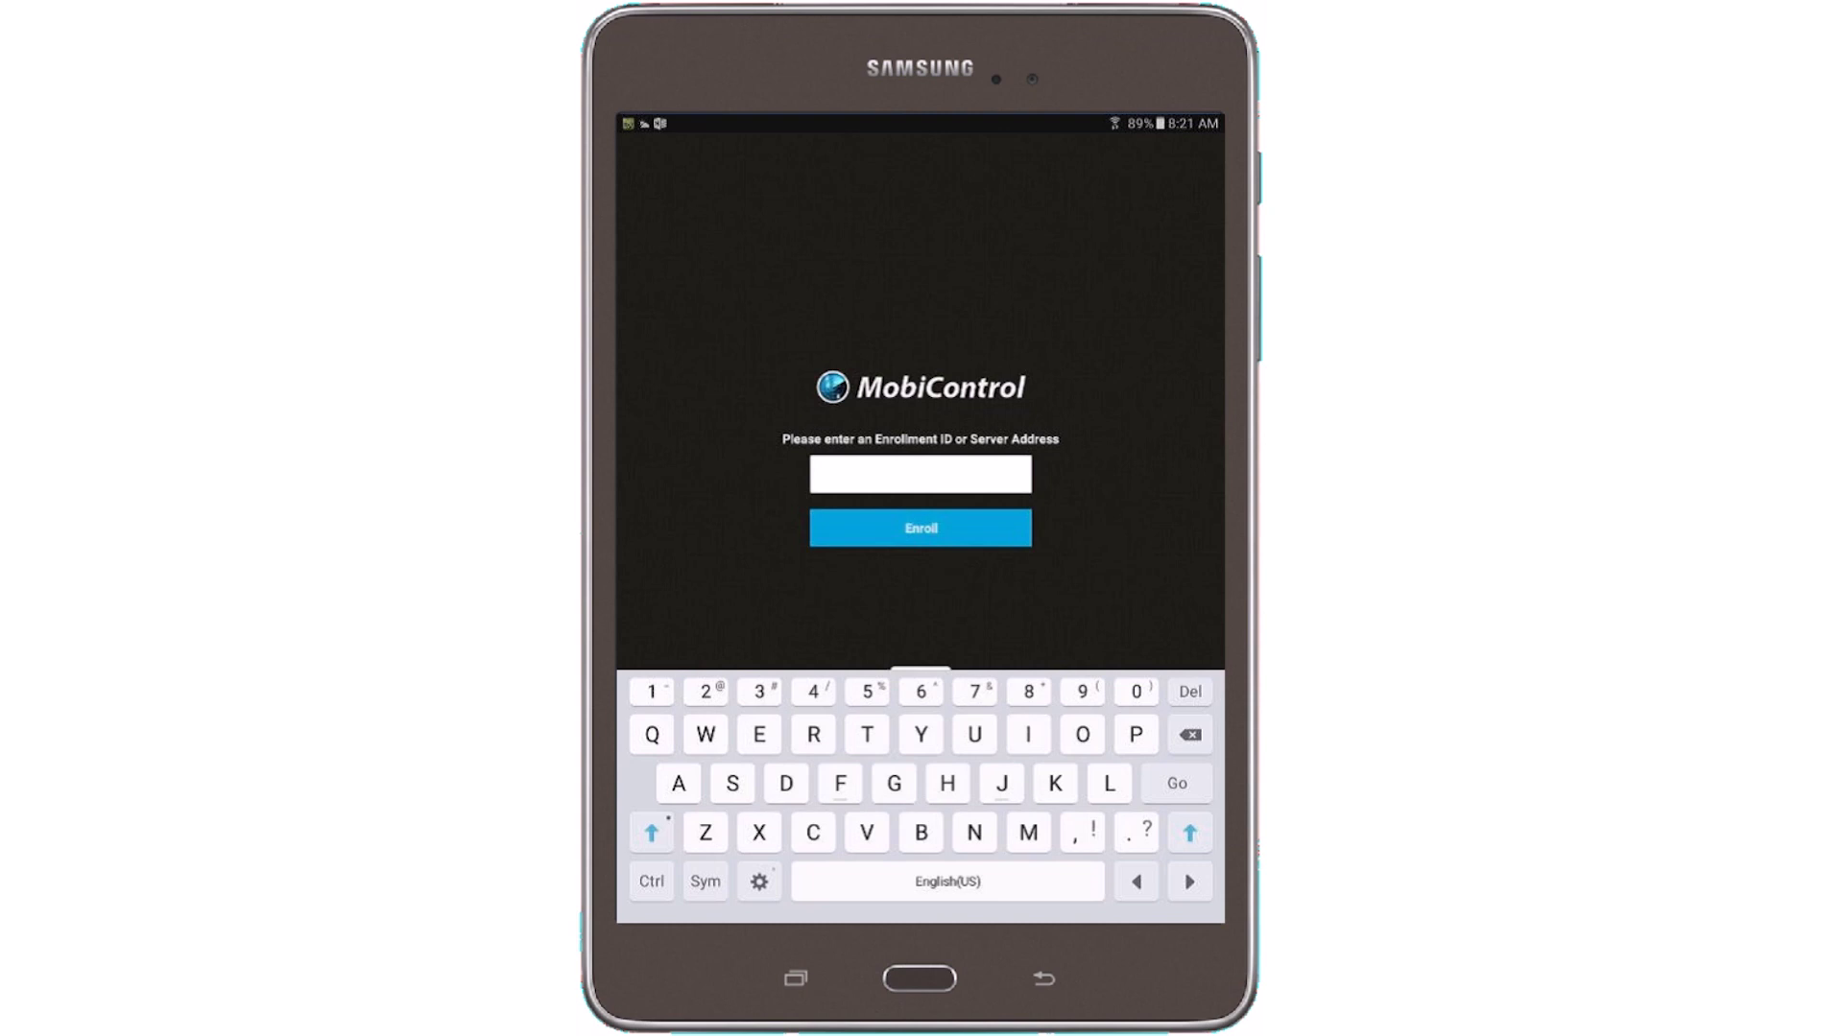
Enter the rule's enrollment ID and submit it to connect to the server
key("Return")
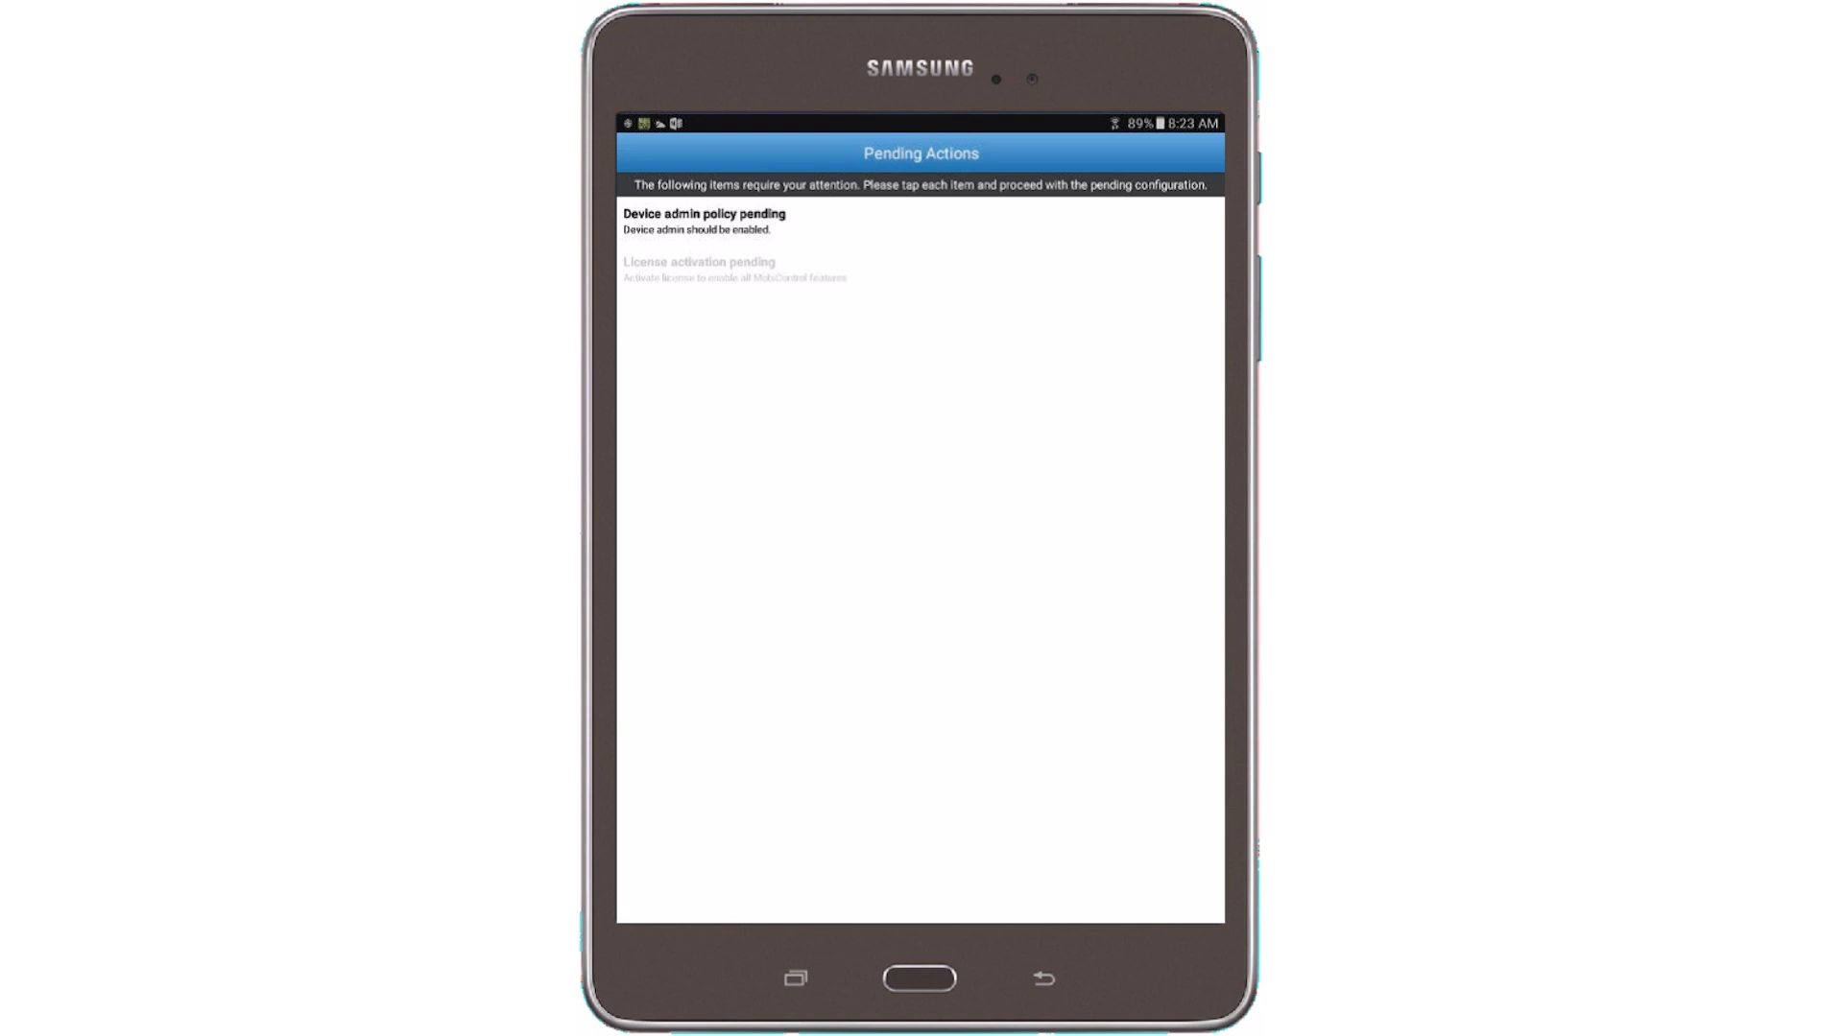
Activate MobiControl as device administrator and agree to the Samsung KNOX privacy notice
left_click(703, 220)
left_click(1012, 881)
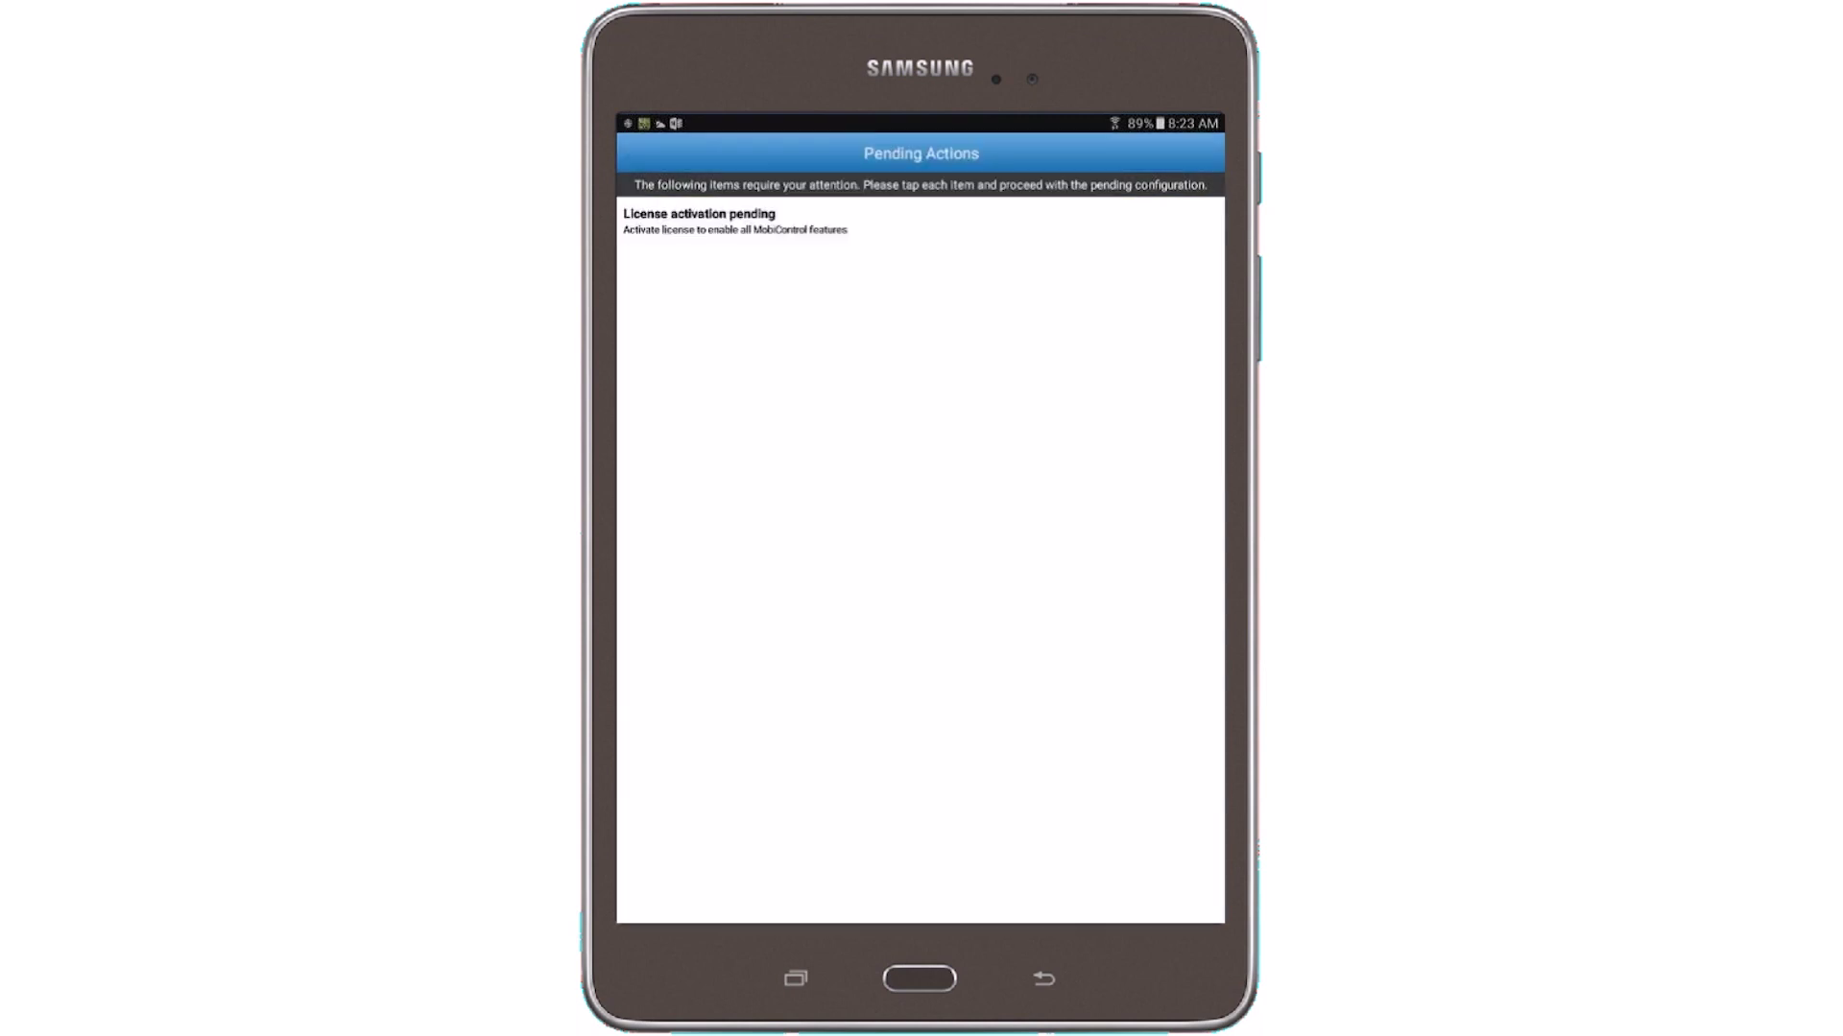
left_click(644, 854)
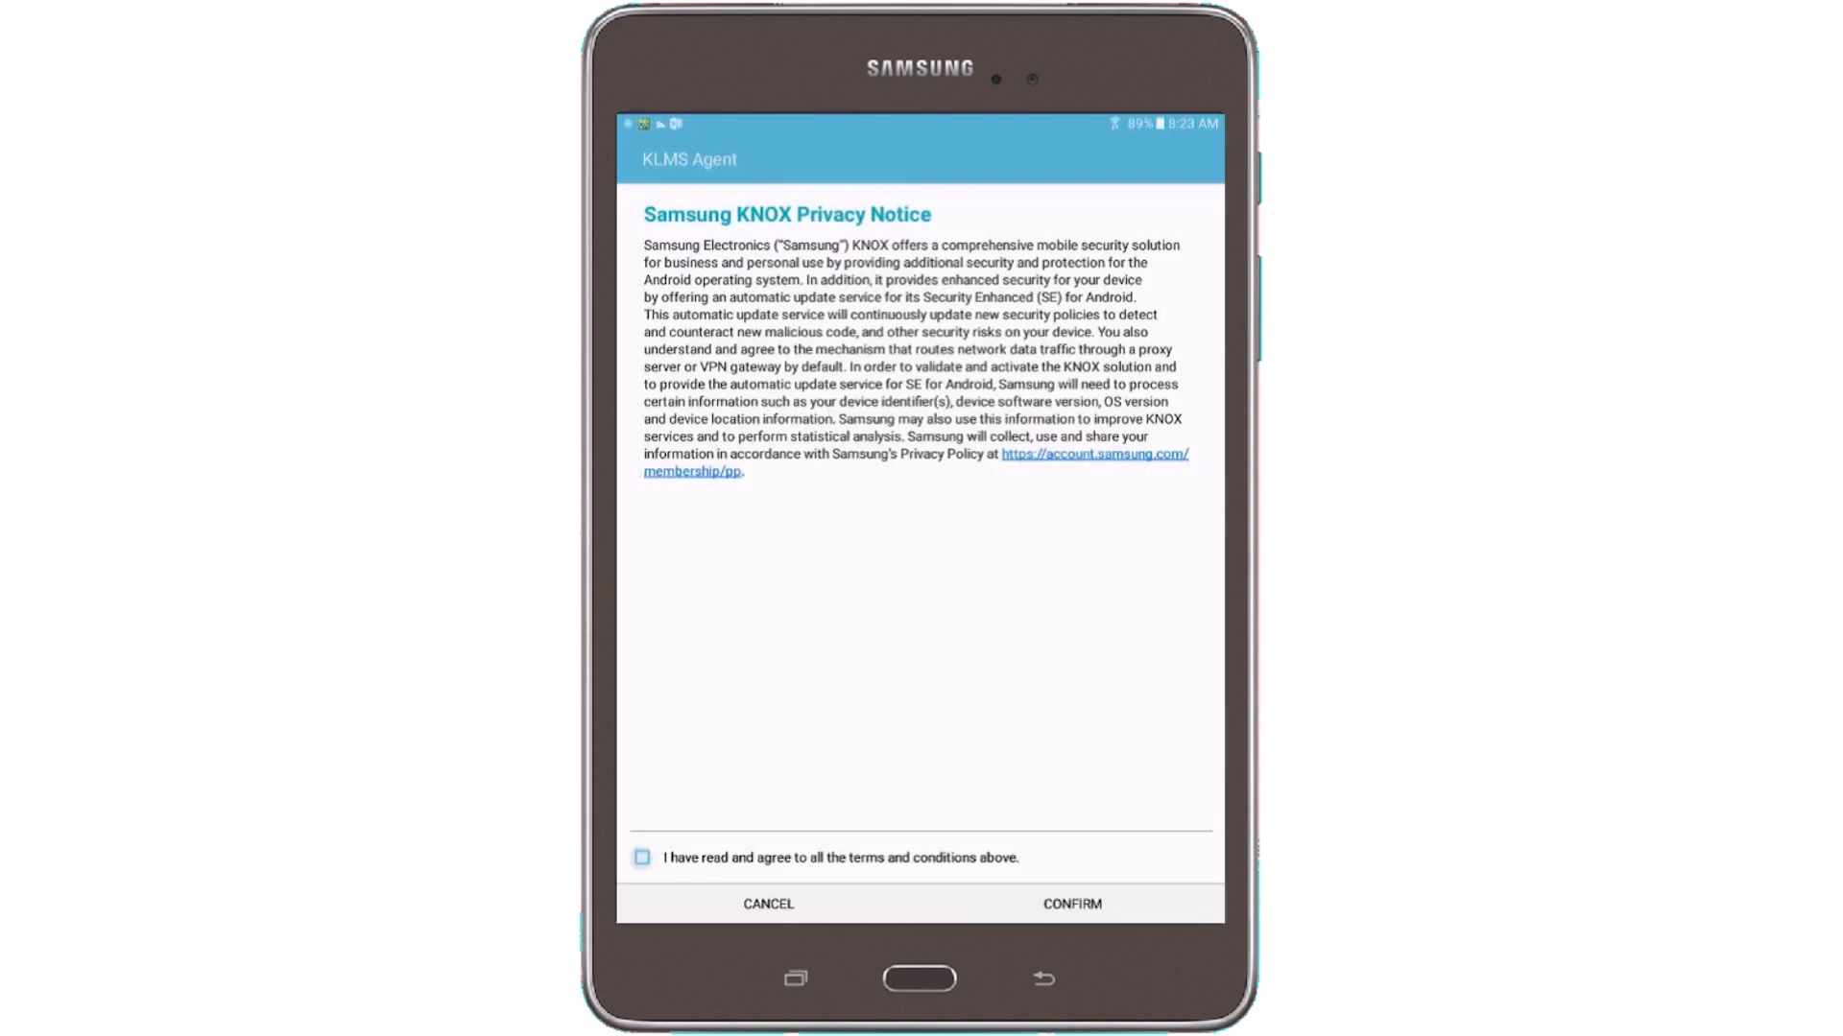
left_click(1071, 900)
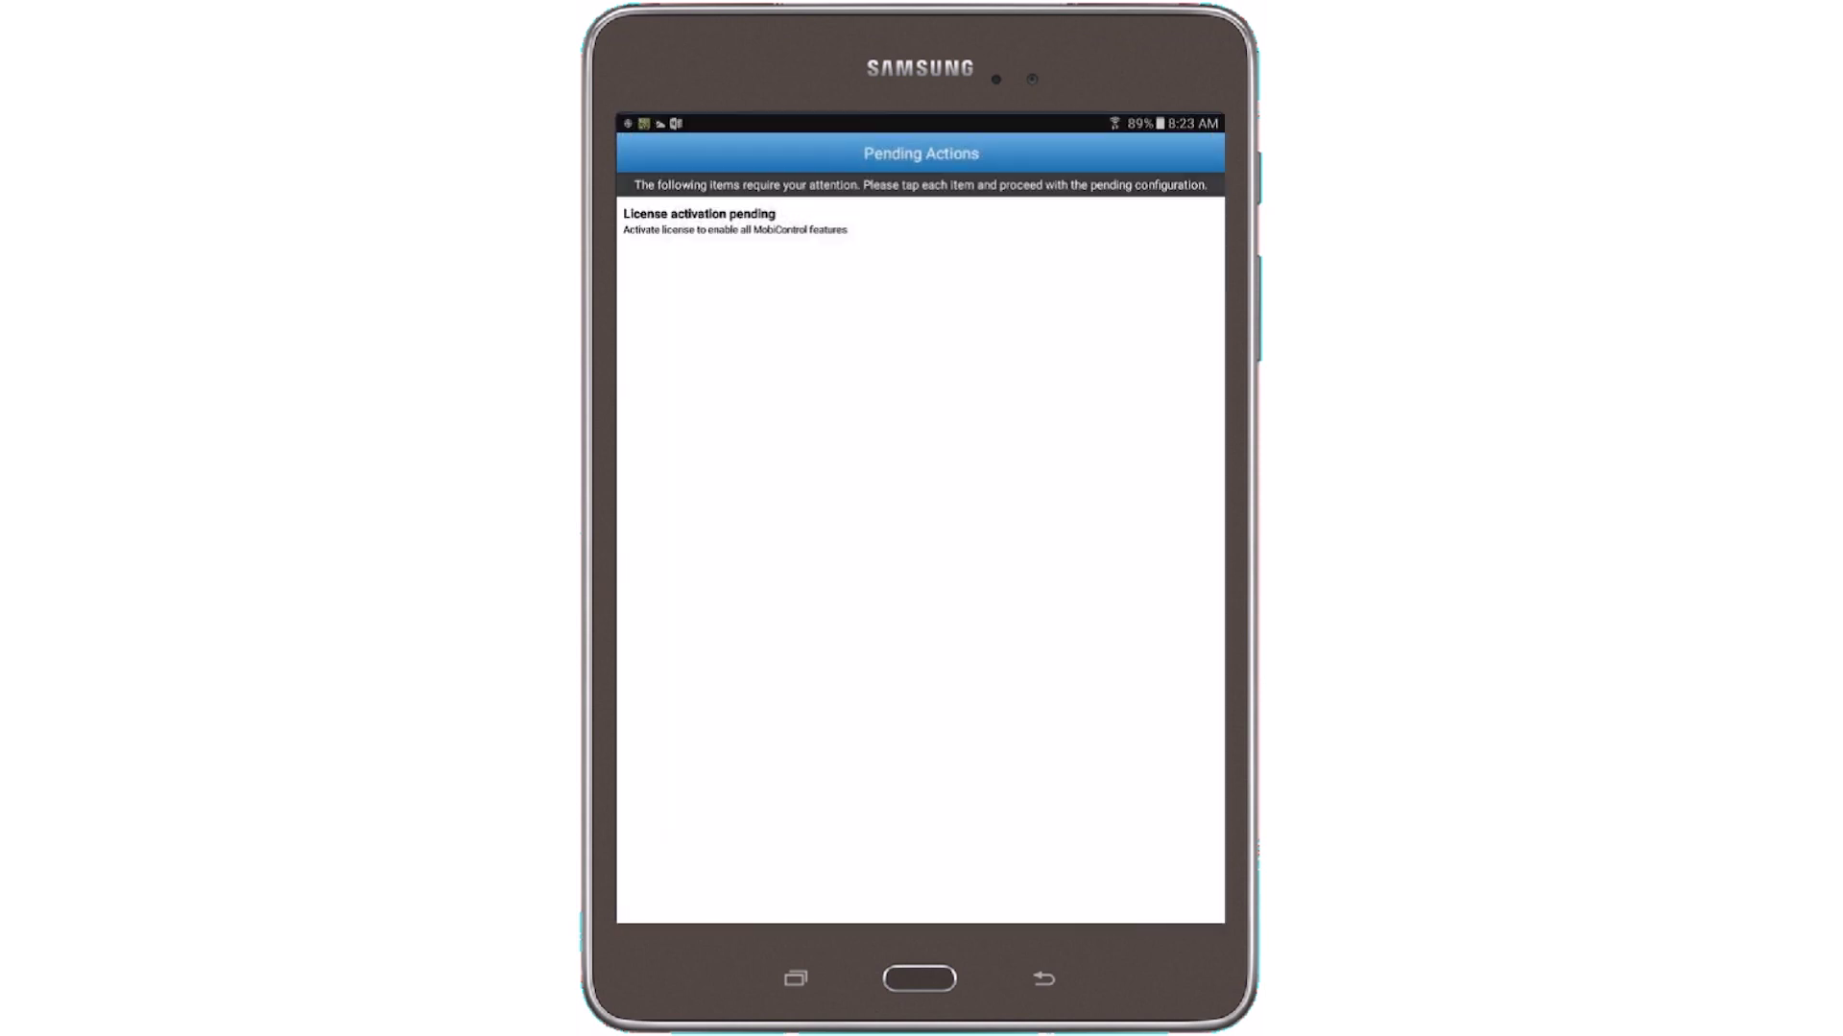